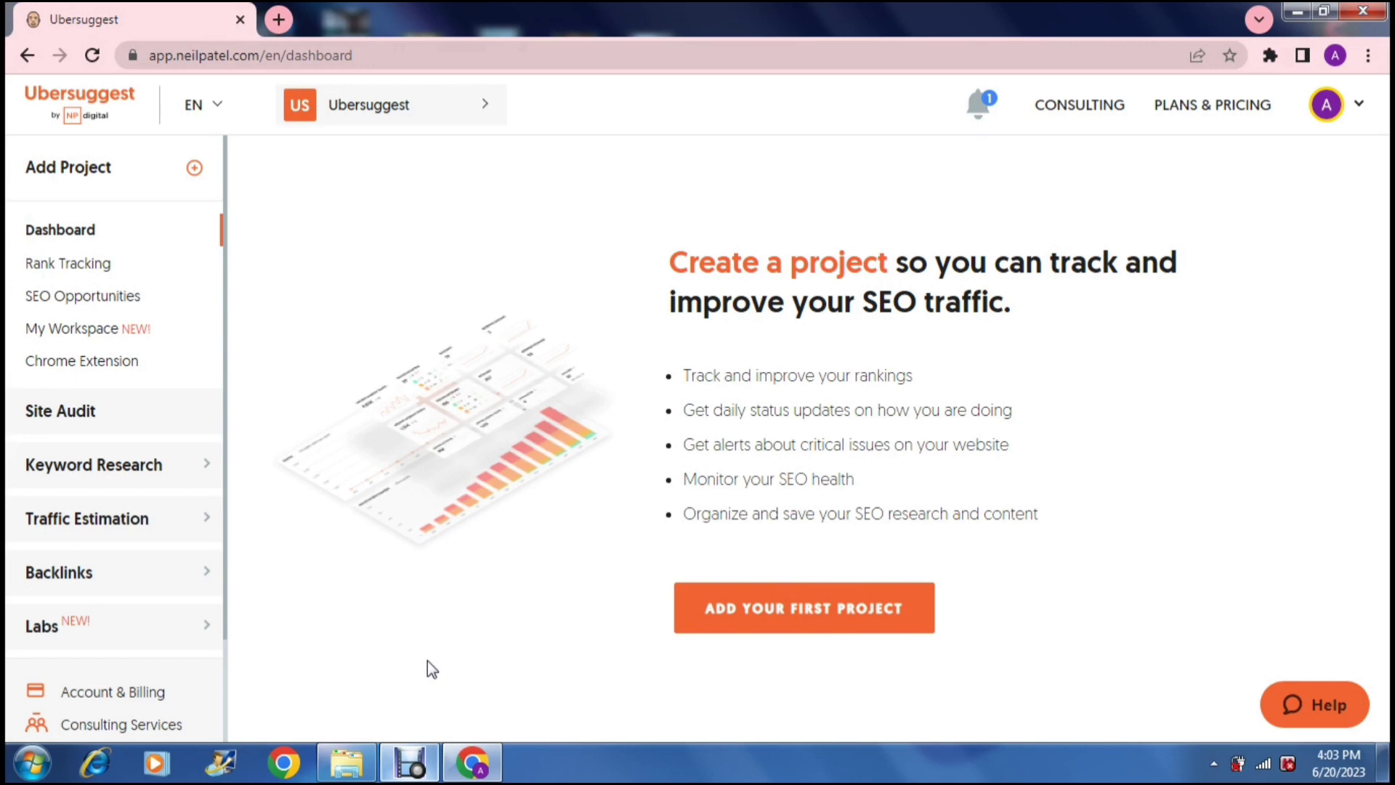
Step: Start a first project and scroll the Website Overview panel of the Create Project wizard
{"action": "left_click", "coordinate": [429, 663]}
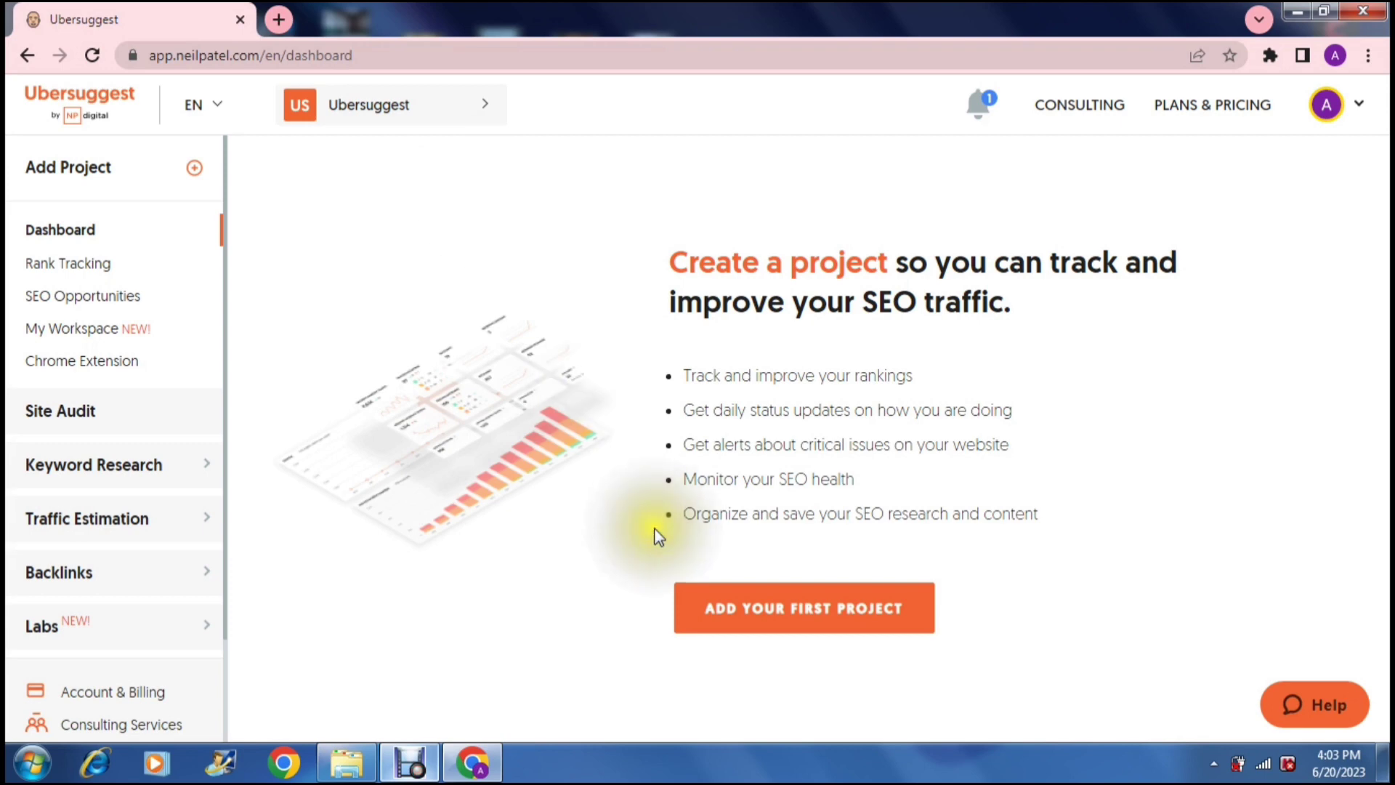
{"action": "left_click", "coordinate": [753, 611]}
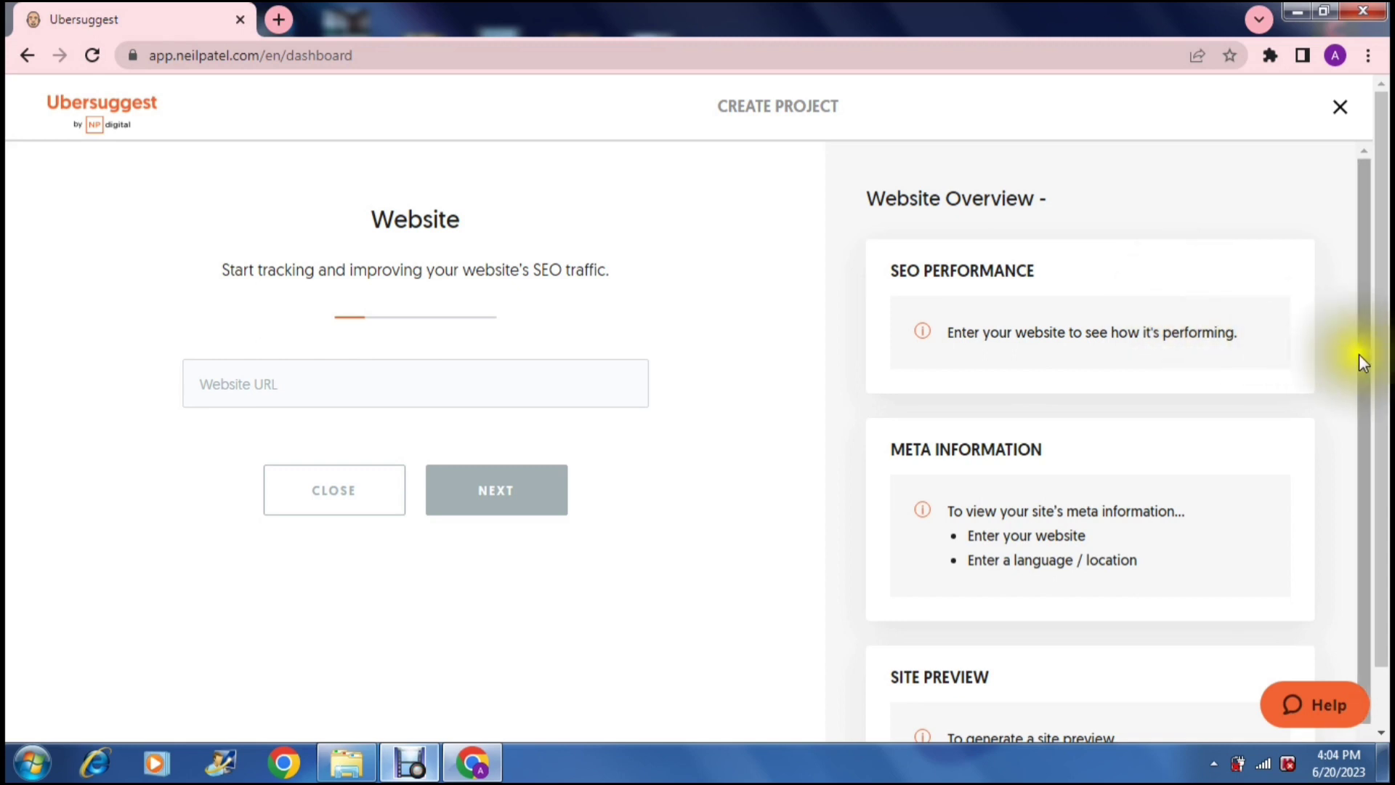
{"action": "left_click_drag", "start_coordinate": [1359, 355], "coordinate": [1336, 284]}
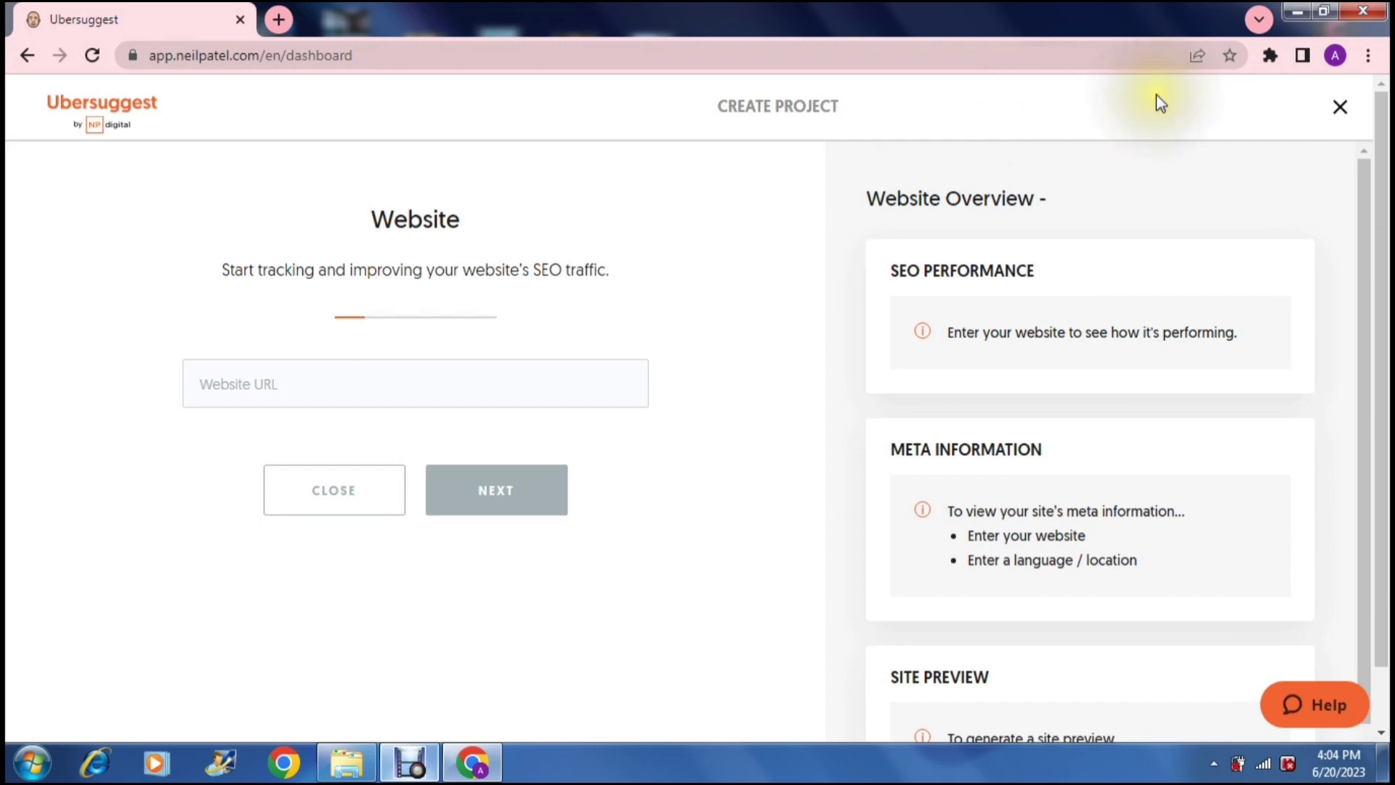
Step: Close the Create Project wizard, then open and dismiss the account avatar menu
{"action": "left_click", "coordinate": [1341, 109]}
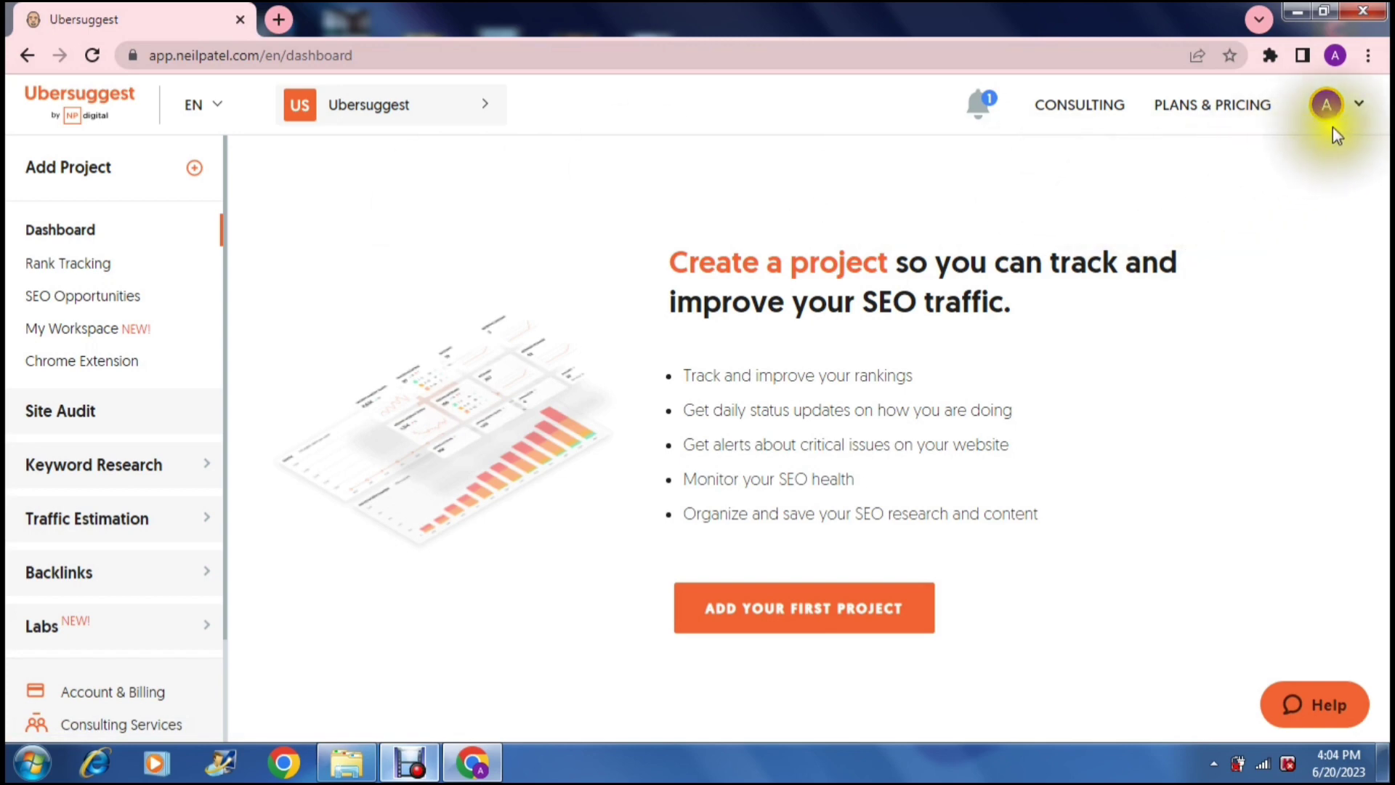
{"action": "left_click", "coordinate": [1358, 105]}
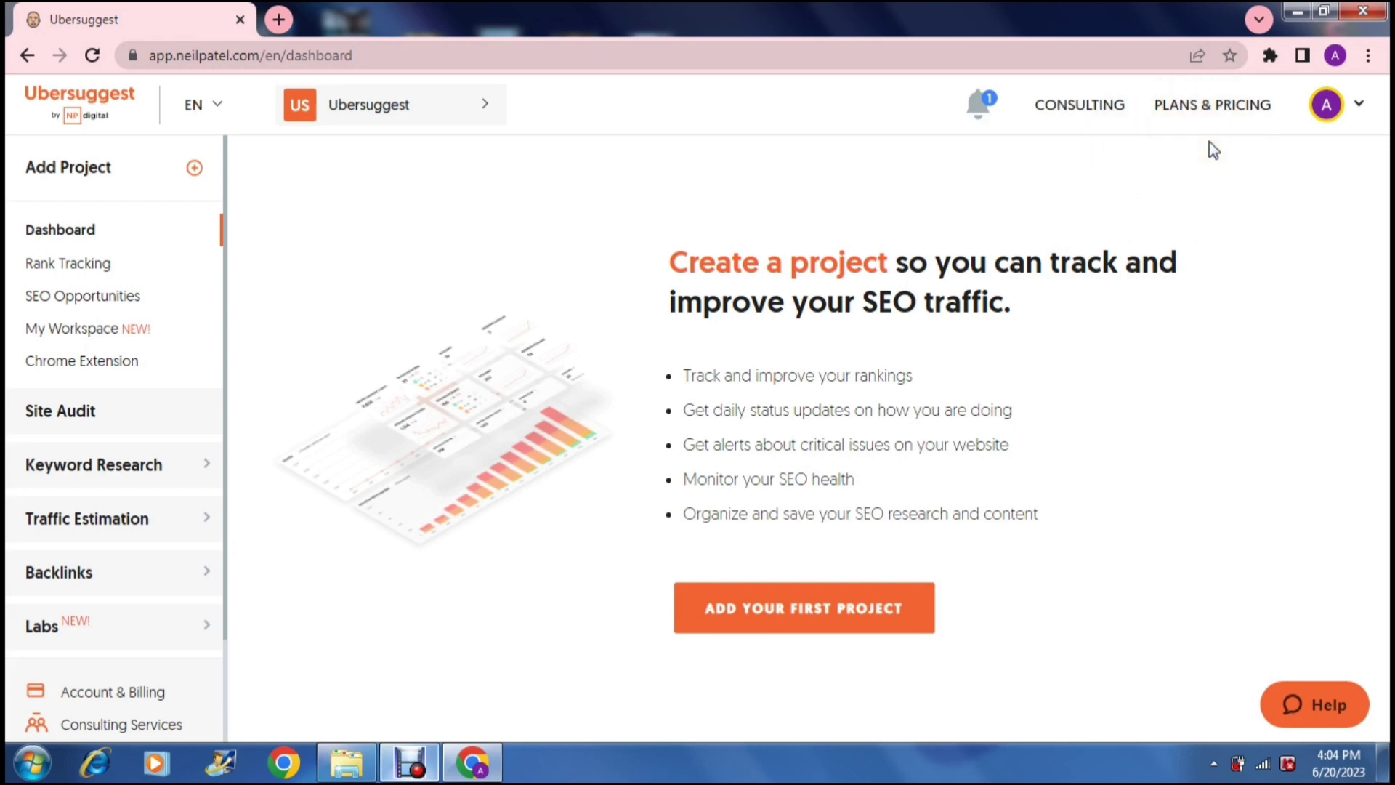
Step: Go to the NP Digital consulting page from the top navigation's CONSULTING link
{"action": "left_click", "coordinate": [1095, 106]}
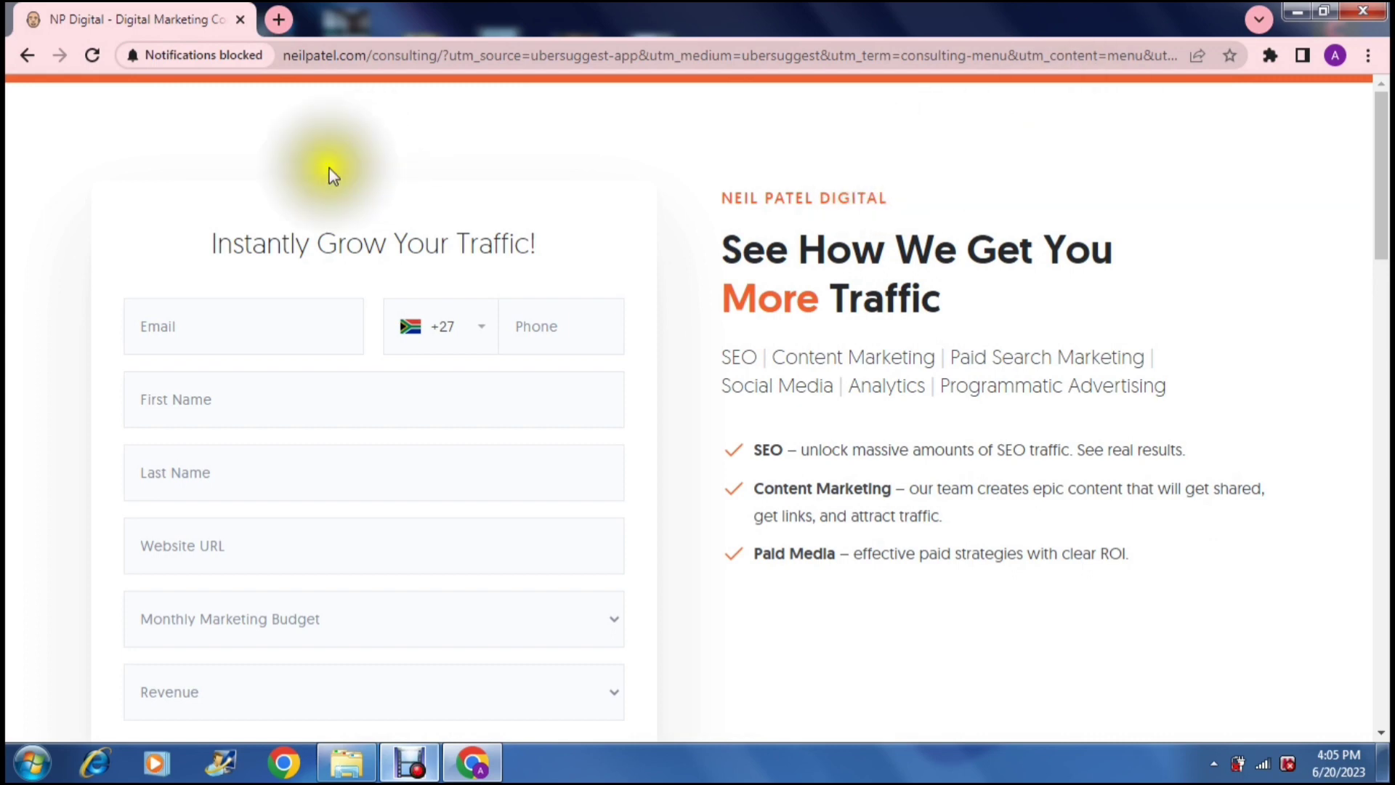
Step: Go back from the consulting page to the Ubersuggest dashboard
{"action": "left_click", "coordinate": [27, 58]}
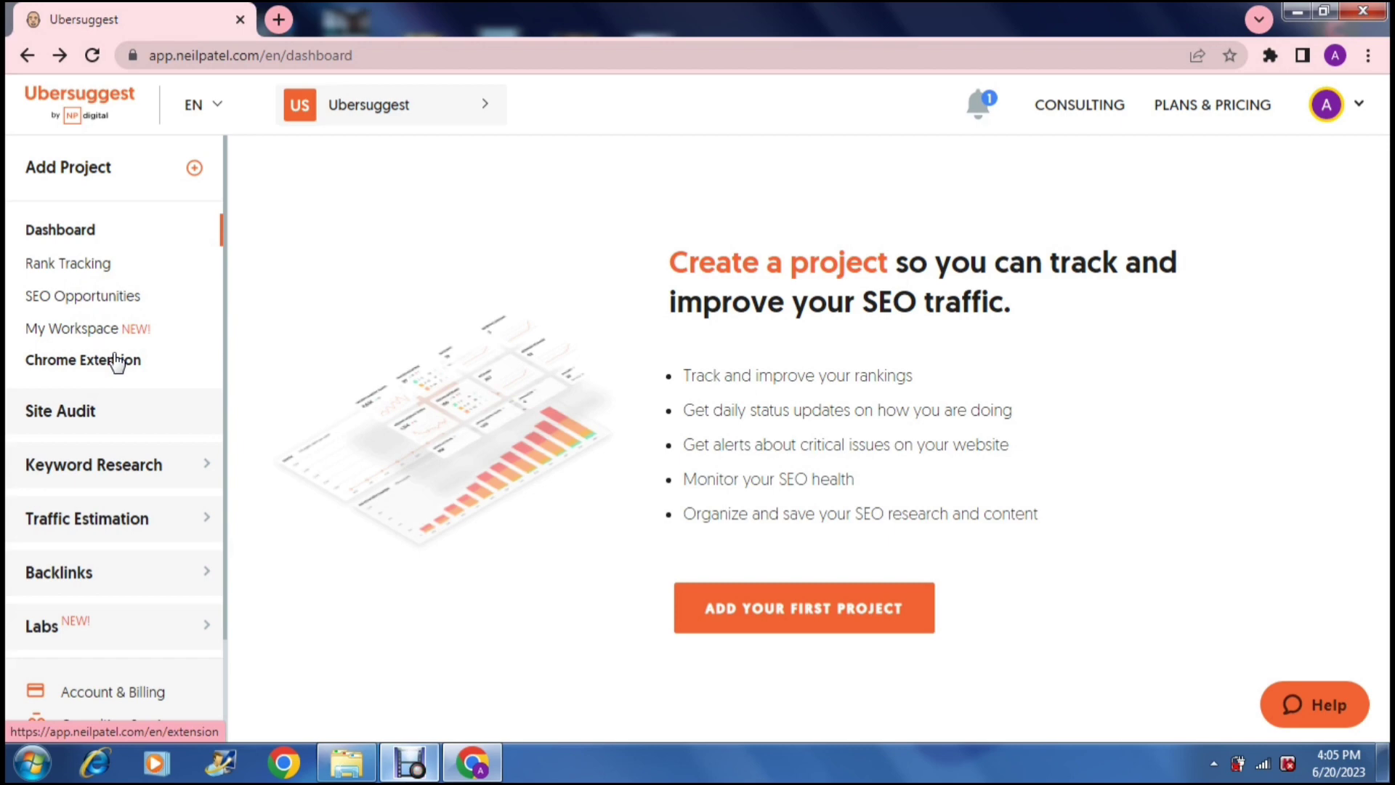
Step: Expand Keyword Research in the sidebar and go to Keyword Overview
{"action": "left_click", "coordinate": [160, 469]}
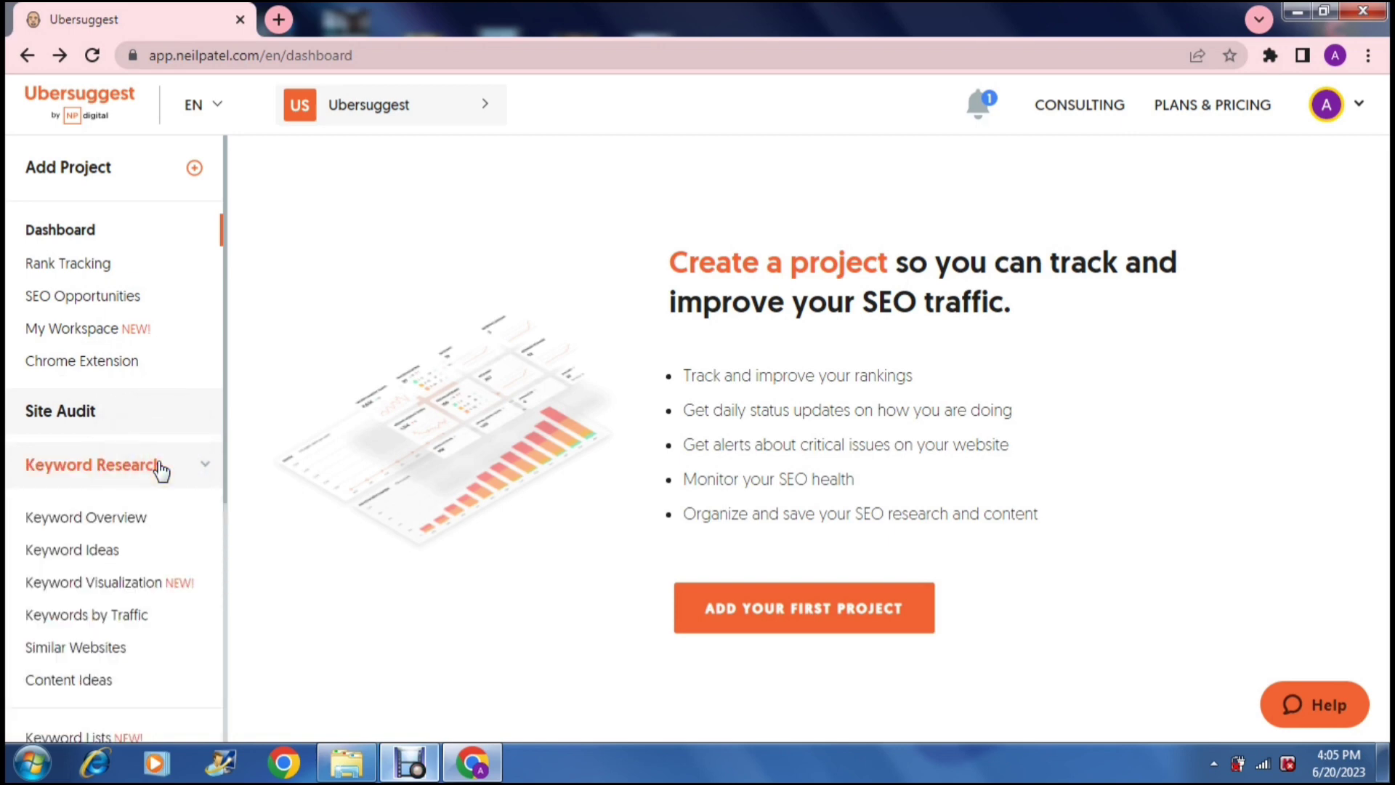
{"action": "left_click", "coordinate": [225, 327]}
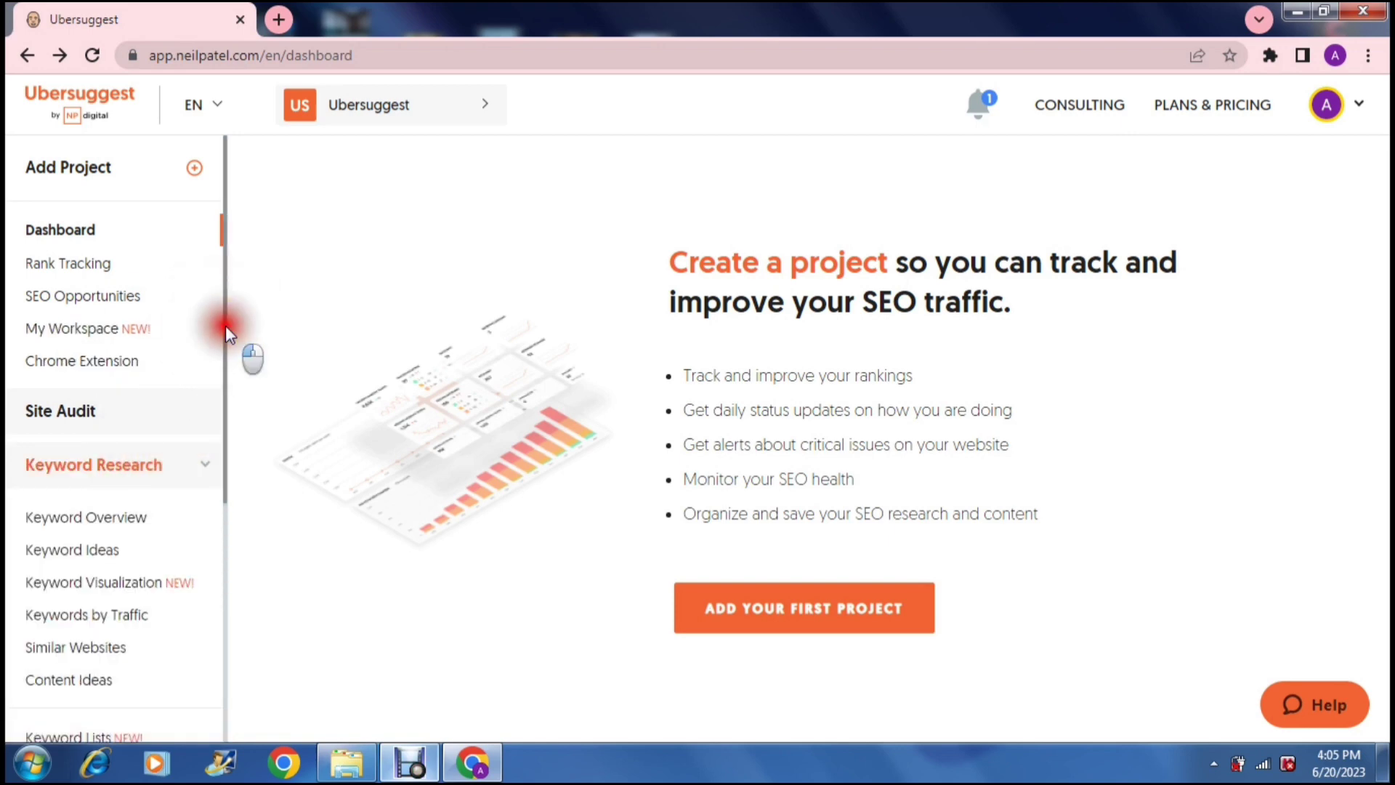
{"action": "left_click_drag", "start_coordinate": [225, 325], "coordinate": [226, 411]}
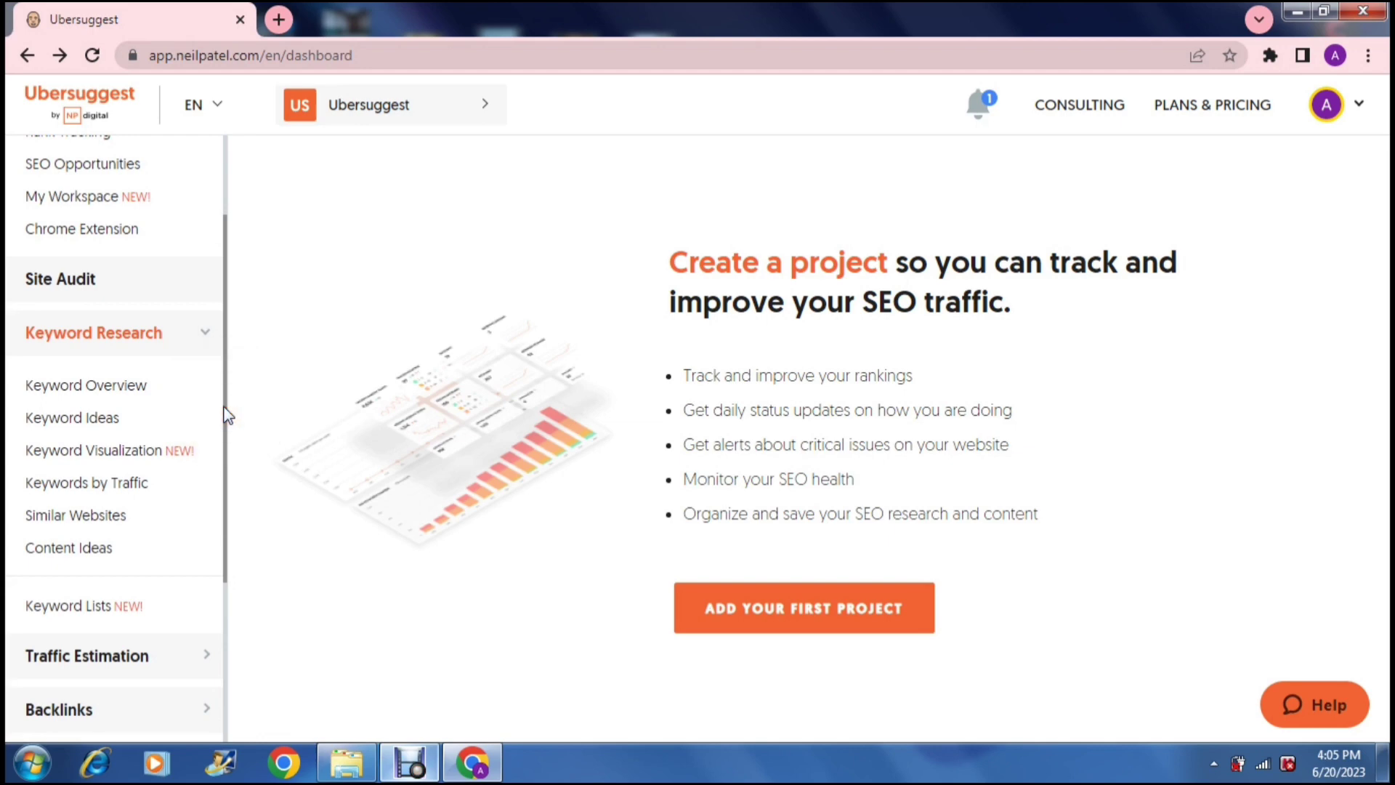
{"action": "left_click", "coordinate": [129, 397]}
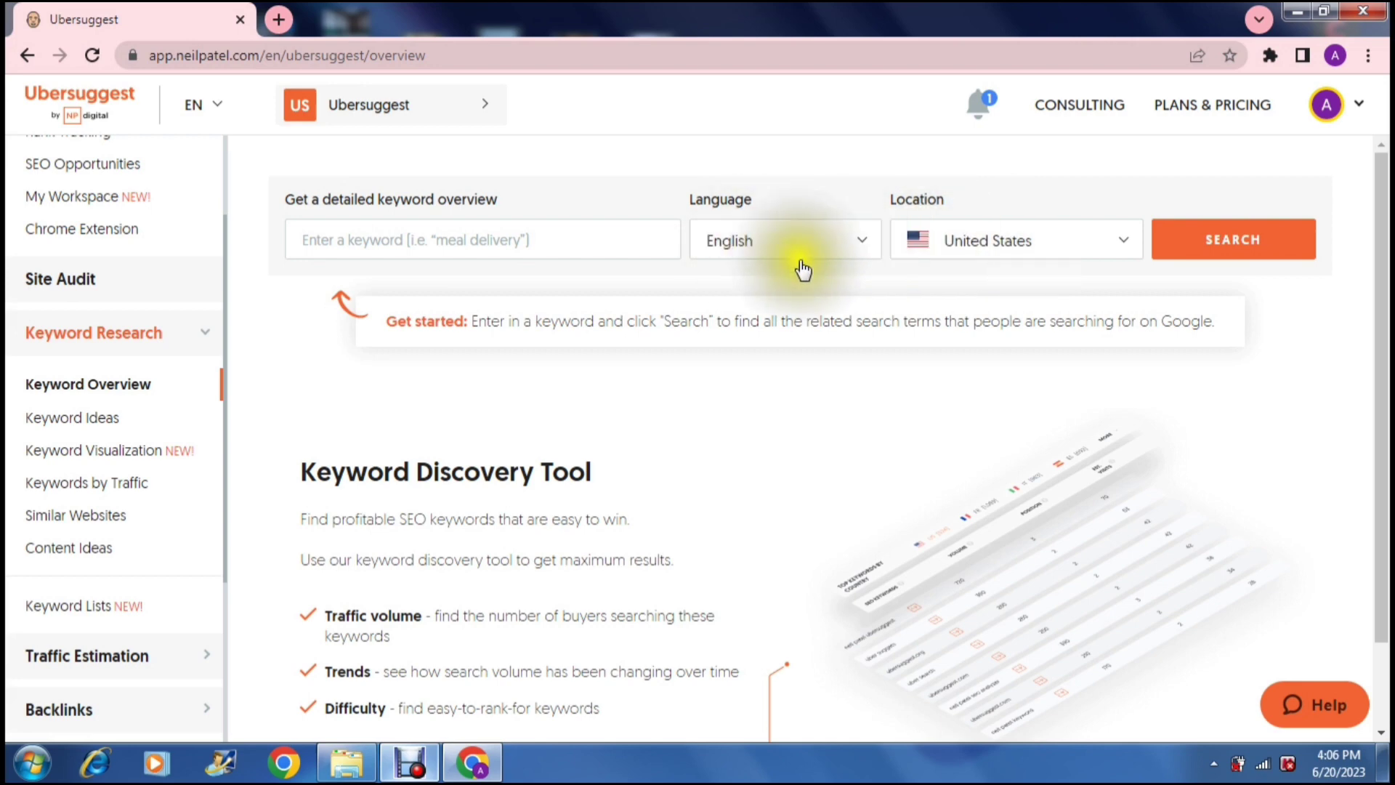
Step: Search 'weding photographer' to get volume 33,100, SEO difficulty 63, CPC $3.74
{"action": "left_click", "coordinate": [567, 237]}
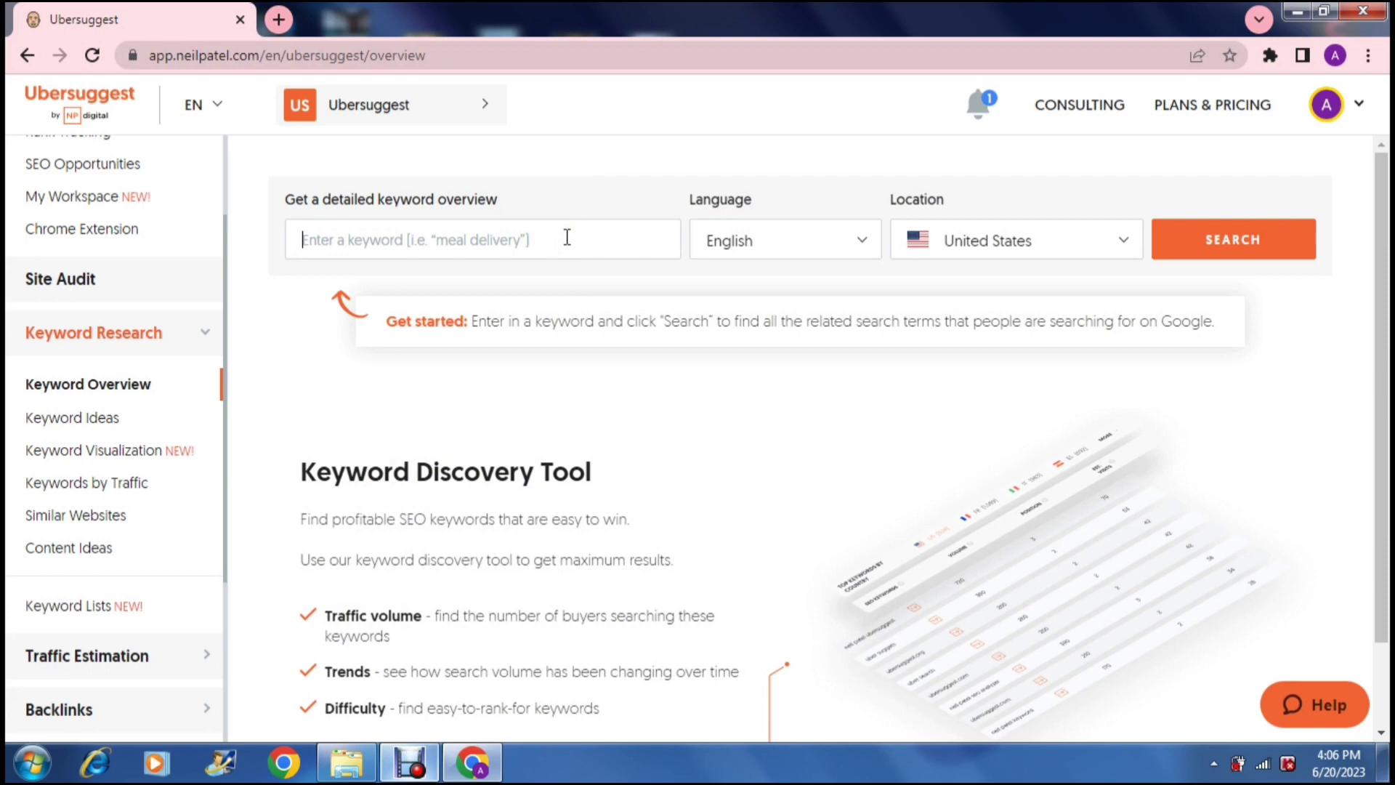
{"action": "type", "text": "weding "}
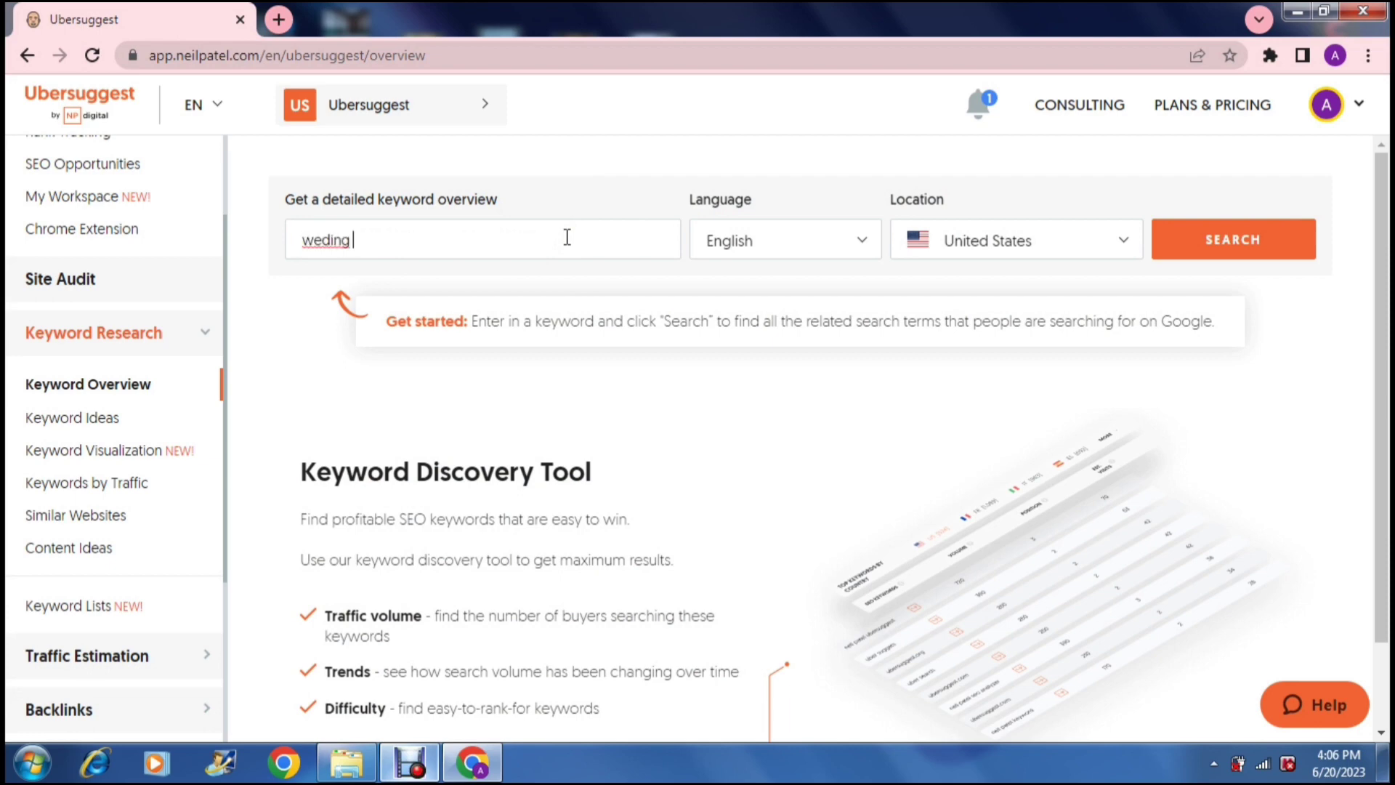
{"action": "type", "text": "photographer"}
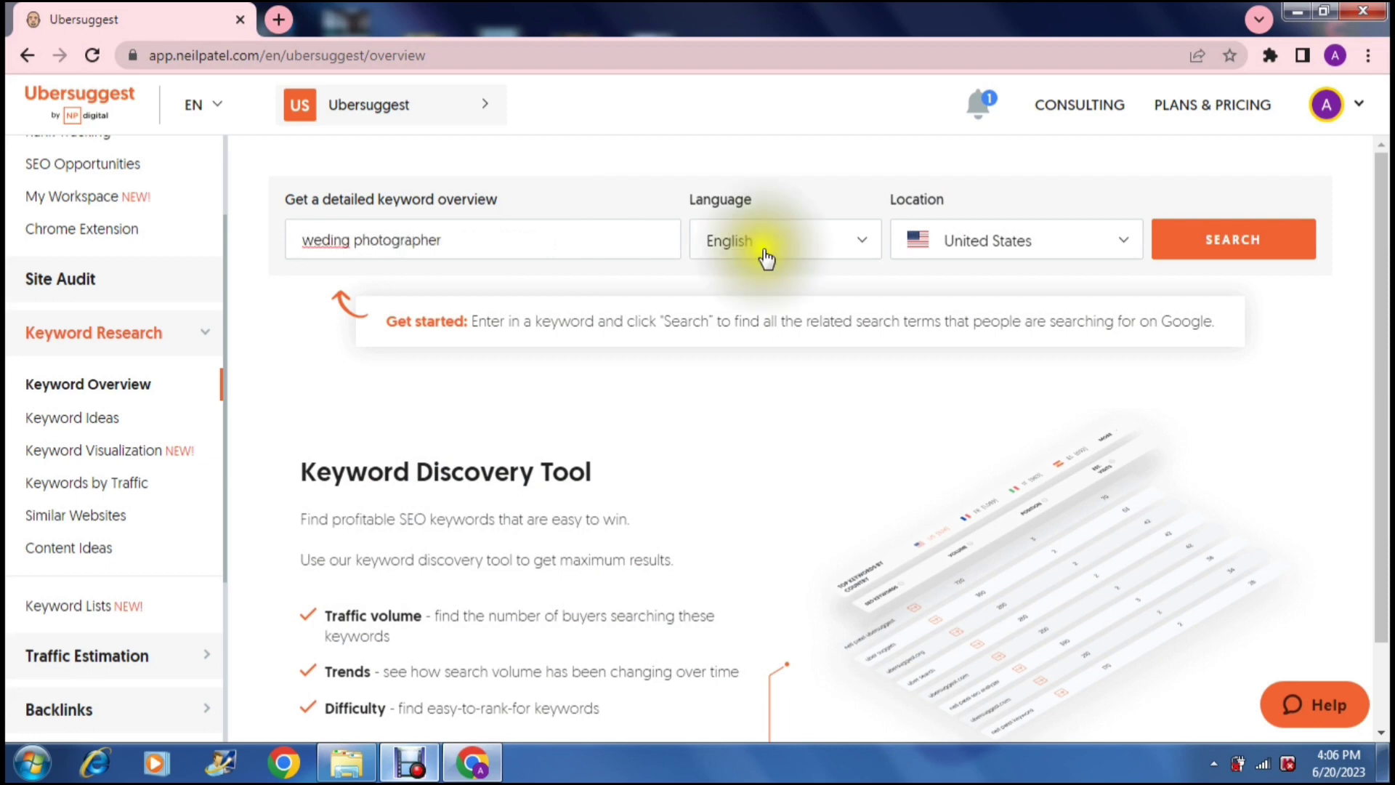
{"action": "left_click", "coordinate": [1198, 253]}
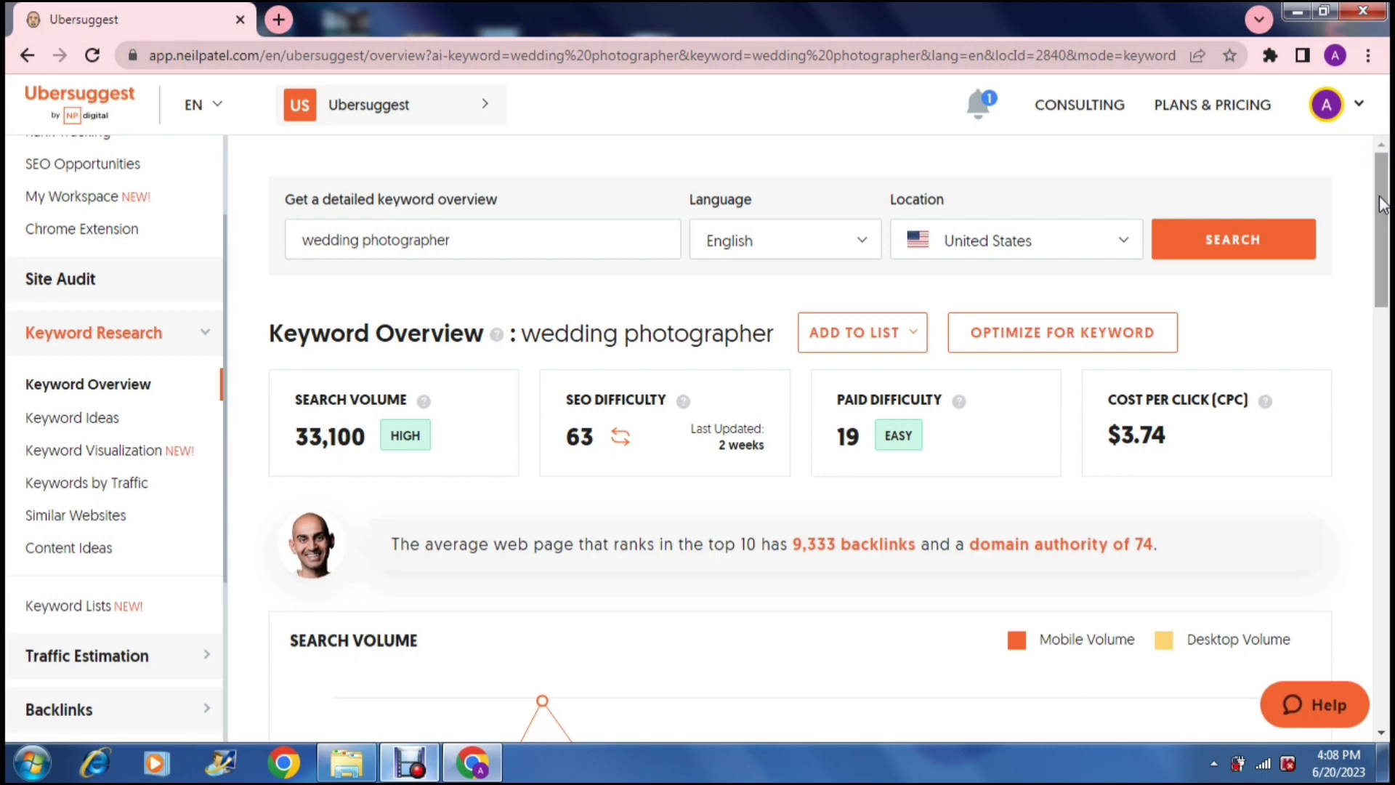
{"action": "left_click_drag", "start_coordinate": [1383, 204], "coordinate": [1387, 295]}
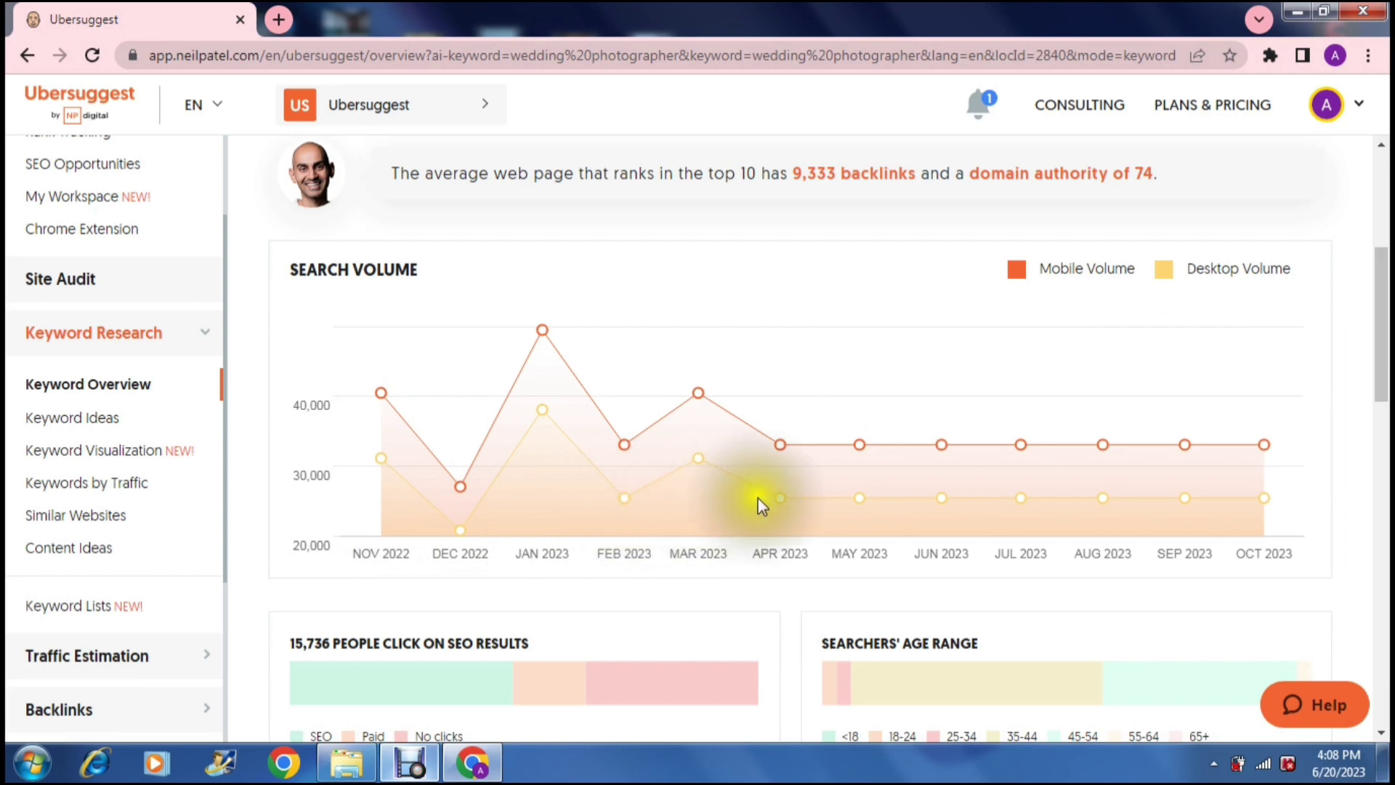
{"action": "mouse_move", "coordinate": [776, 499]}
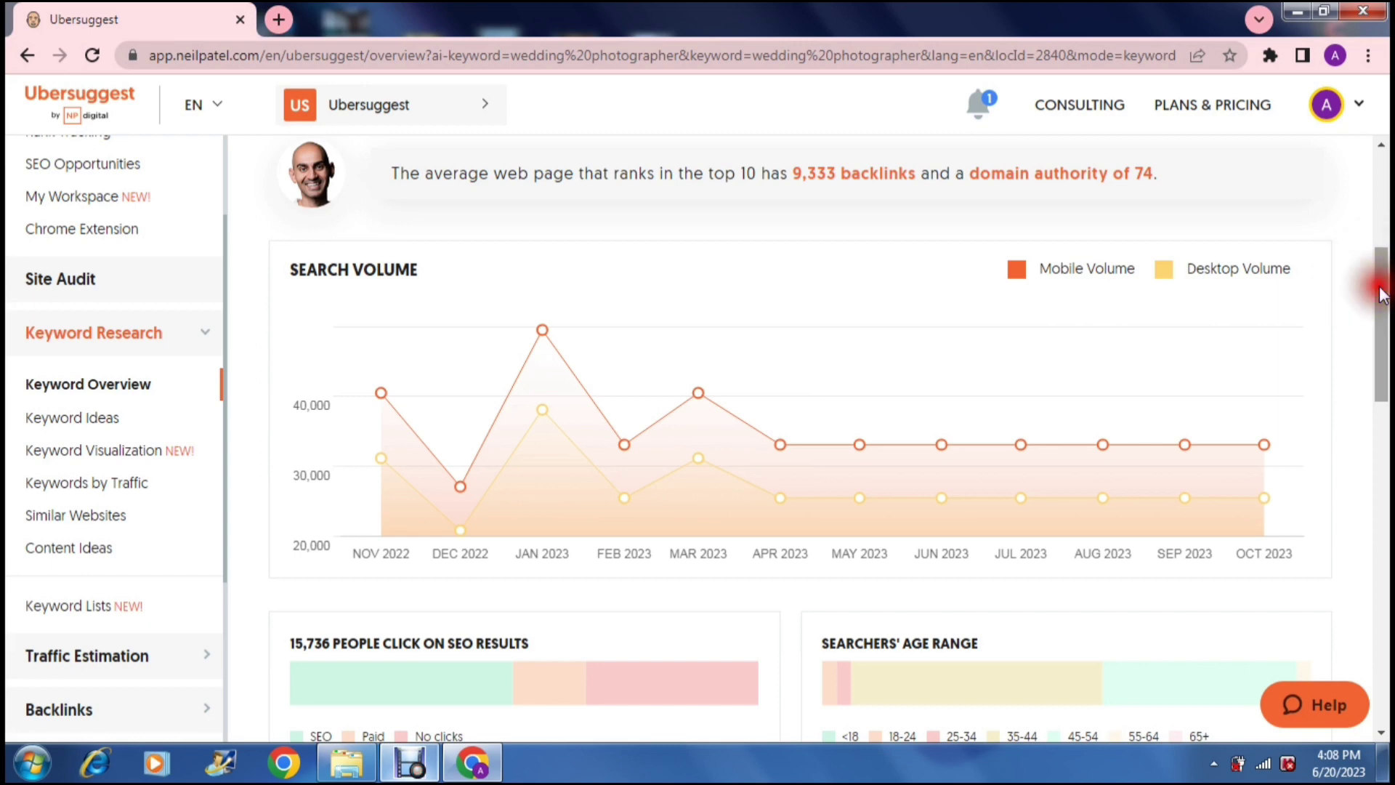
{"action": "left_click_drag", "start_coordinate": [1384, 295], "coordinate": [1383, 393]}
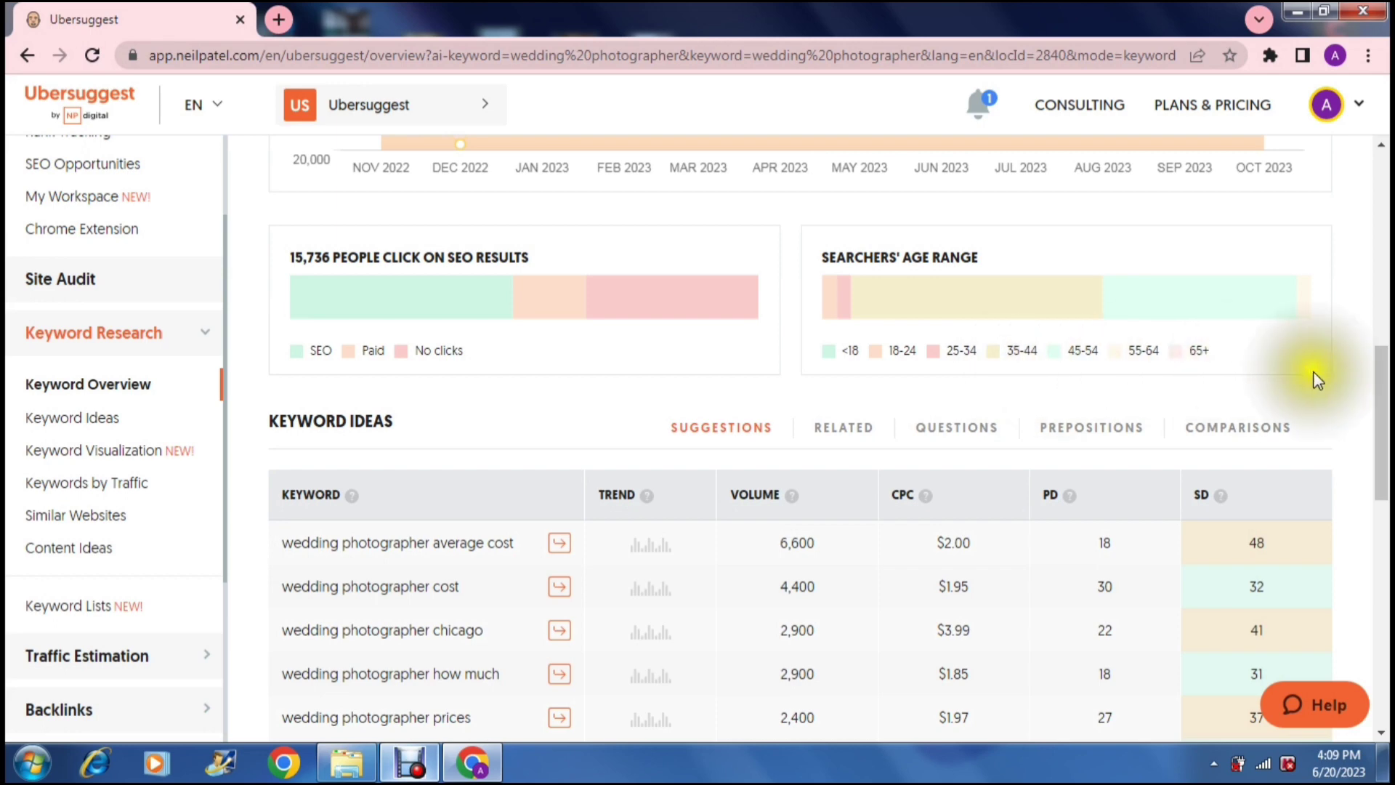
{"action": "left_click_drag", "start_coordinate": [1379, 403], "coordinate": [1374, 185]}
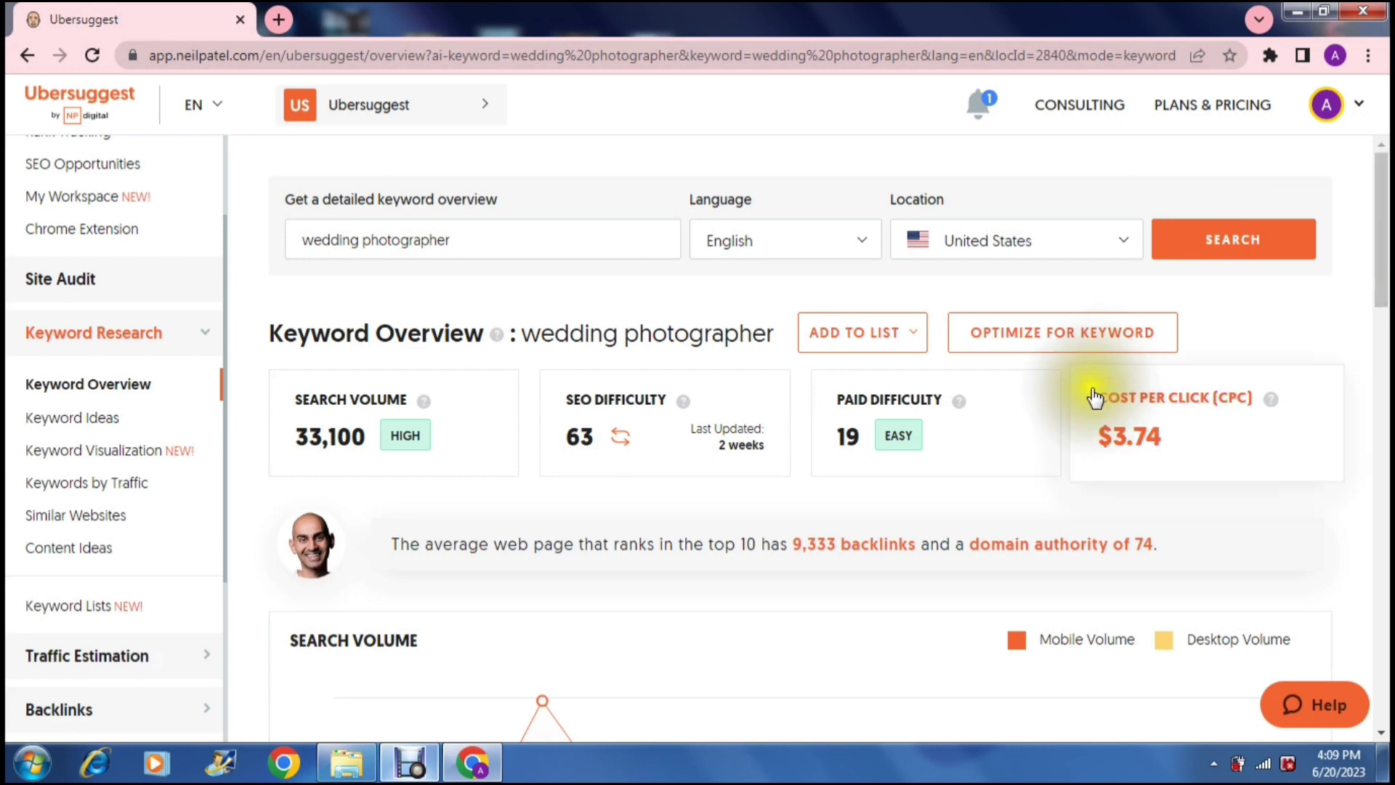
Step: Scroll down to the Keyword Ideas table, led by 'wedding photographer average cost' (6,600)
{"action": "left_click", "coordinate": [1383, 245]}
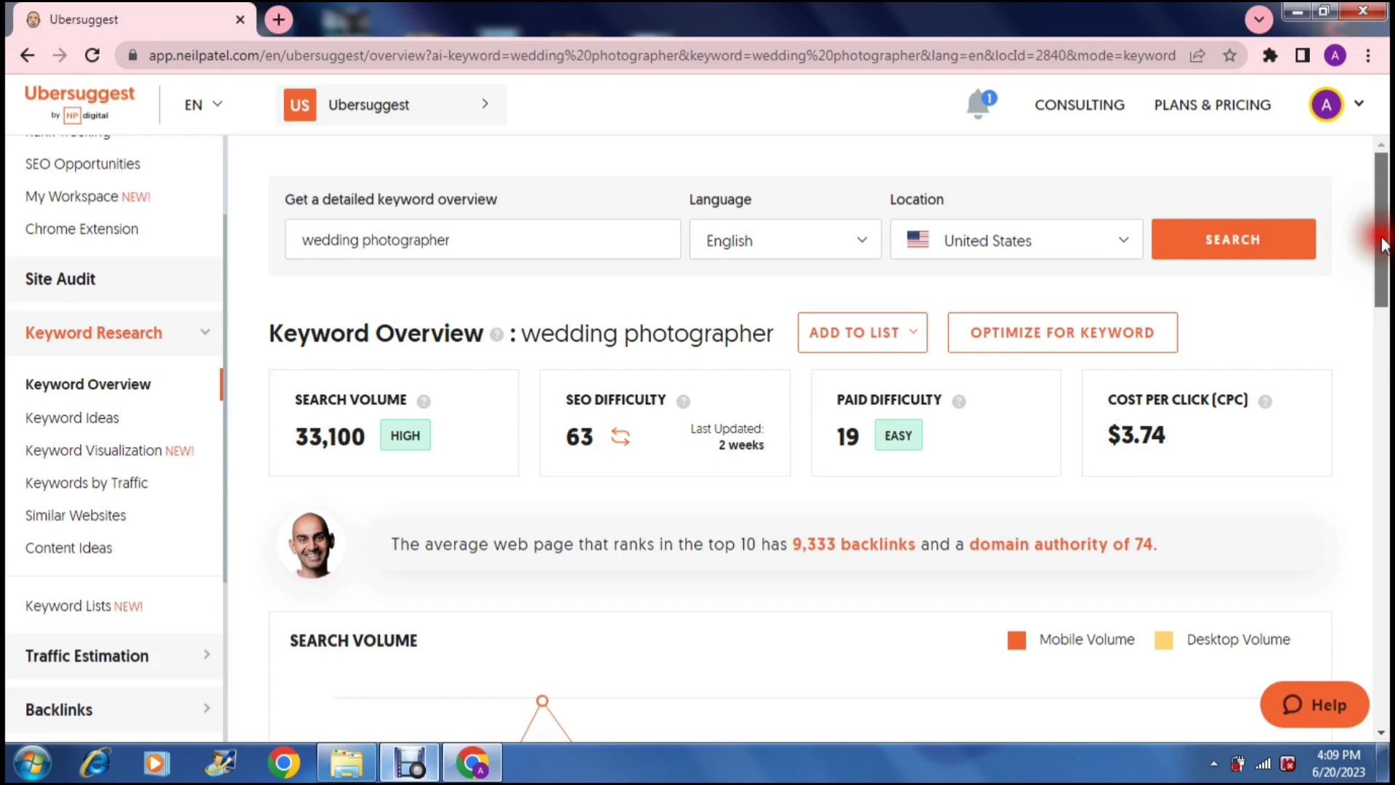
{"action": "left_click_drag", "start_coordinate": [1384, 245], "coordinate": [1370, 492]}
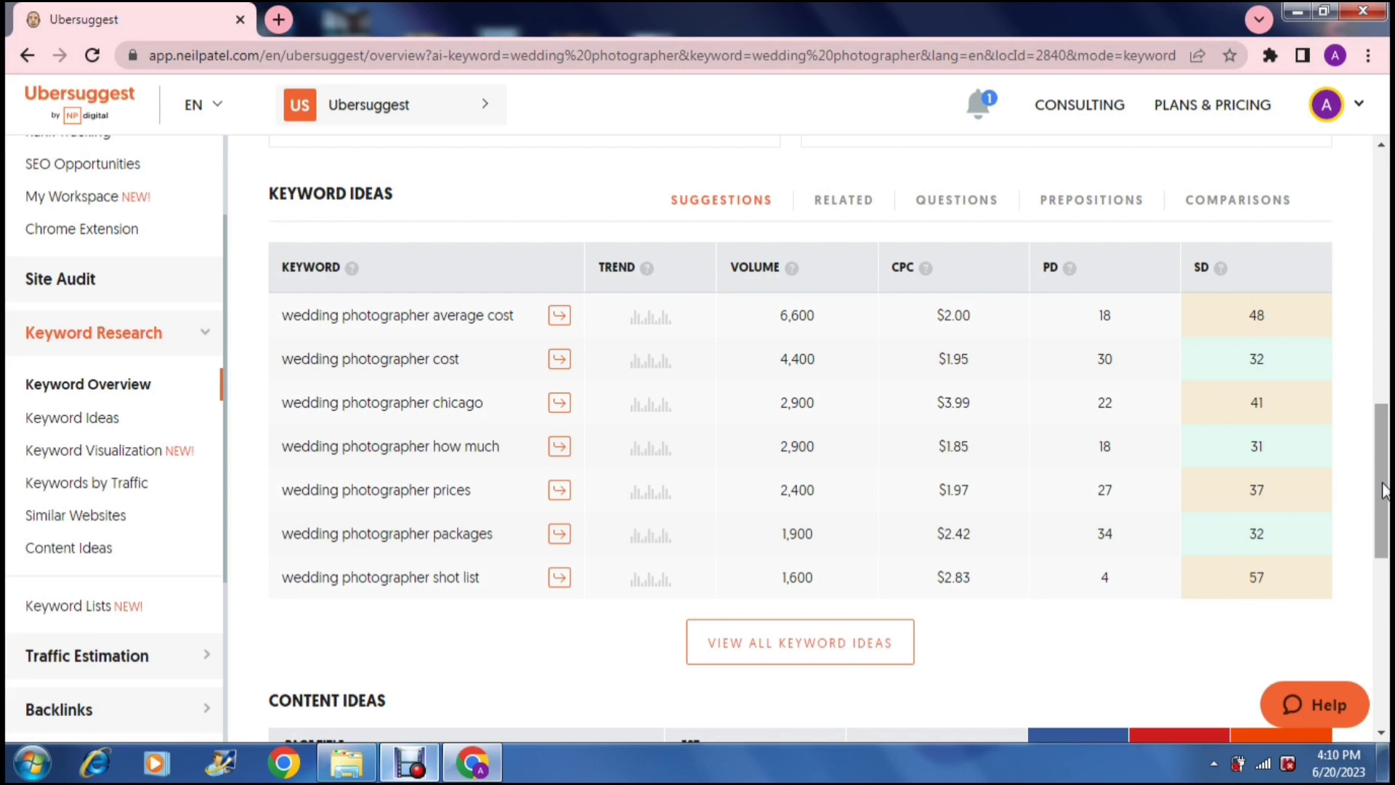
{"action": "left_click_drag", "start_coordinate": [1383, 492], "coordinate": [1383, 532]}
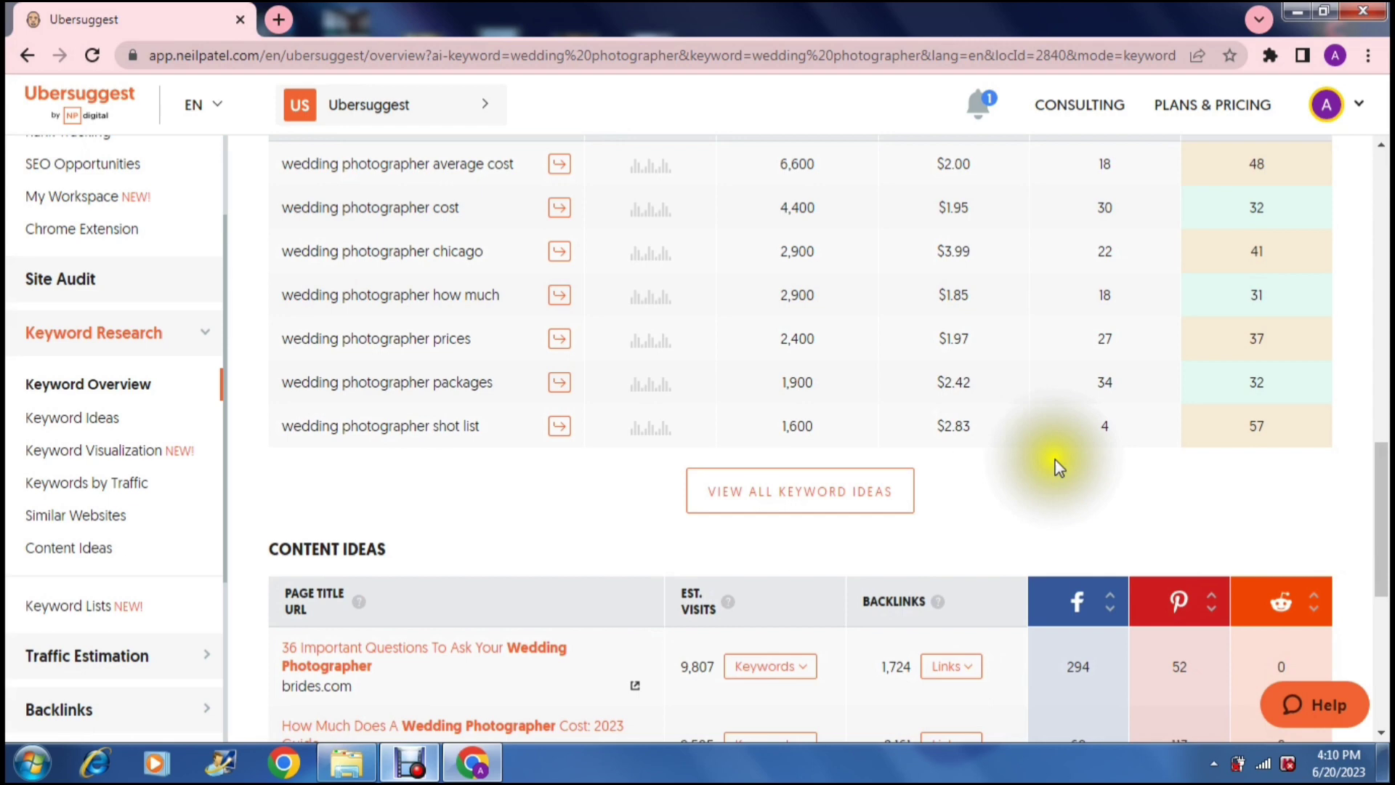
{"action": "left_click_drag", "start_coordinate": [1385, 485], "coordinate": [1387, 581]}
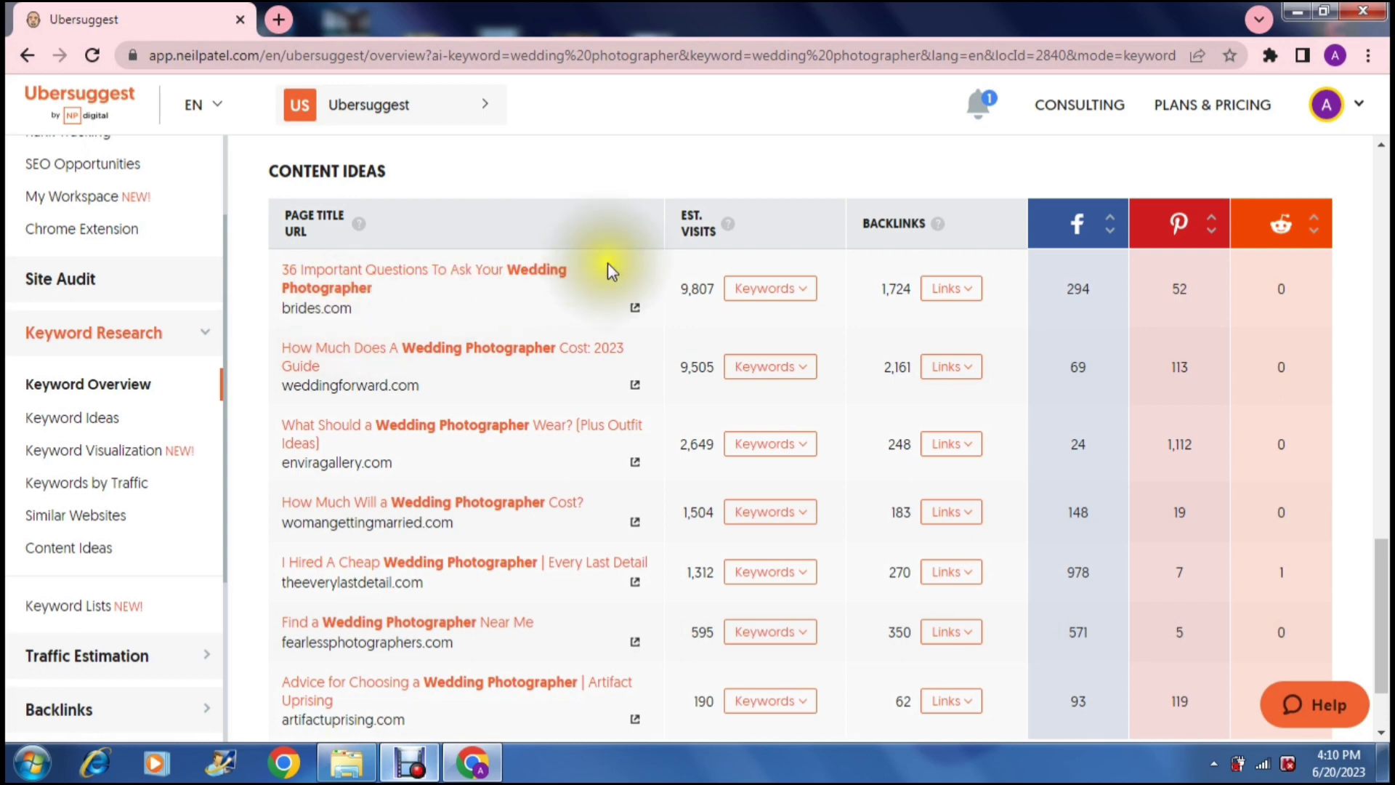
{"action": "mouse_move", "coordinate": [728, 226]}
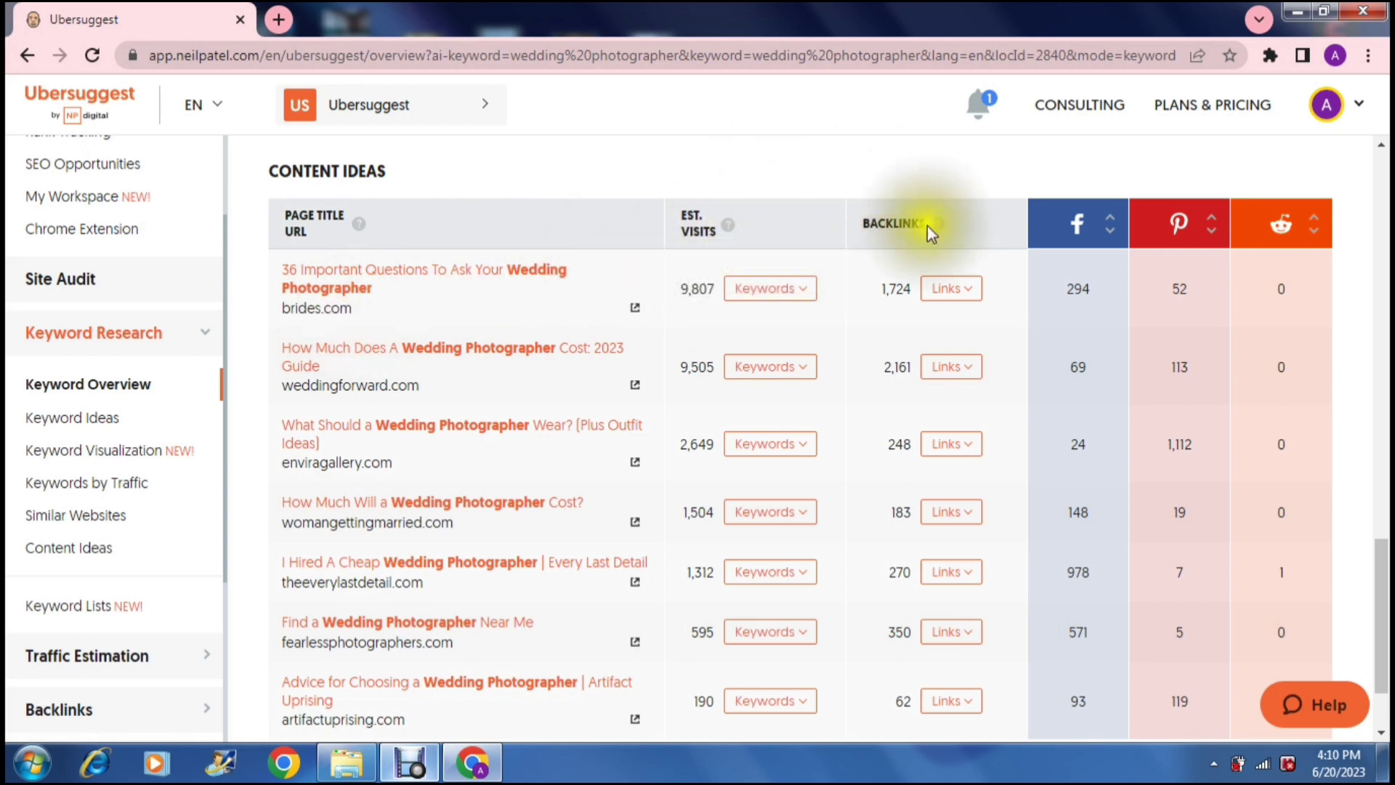
{"action": "mouse_move", "coordinate": [937, 228]}
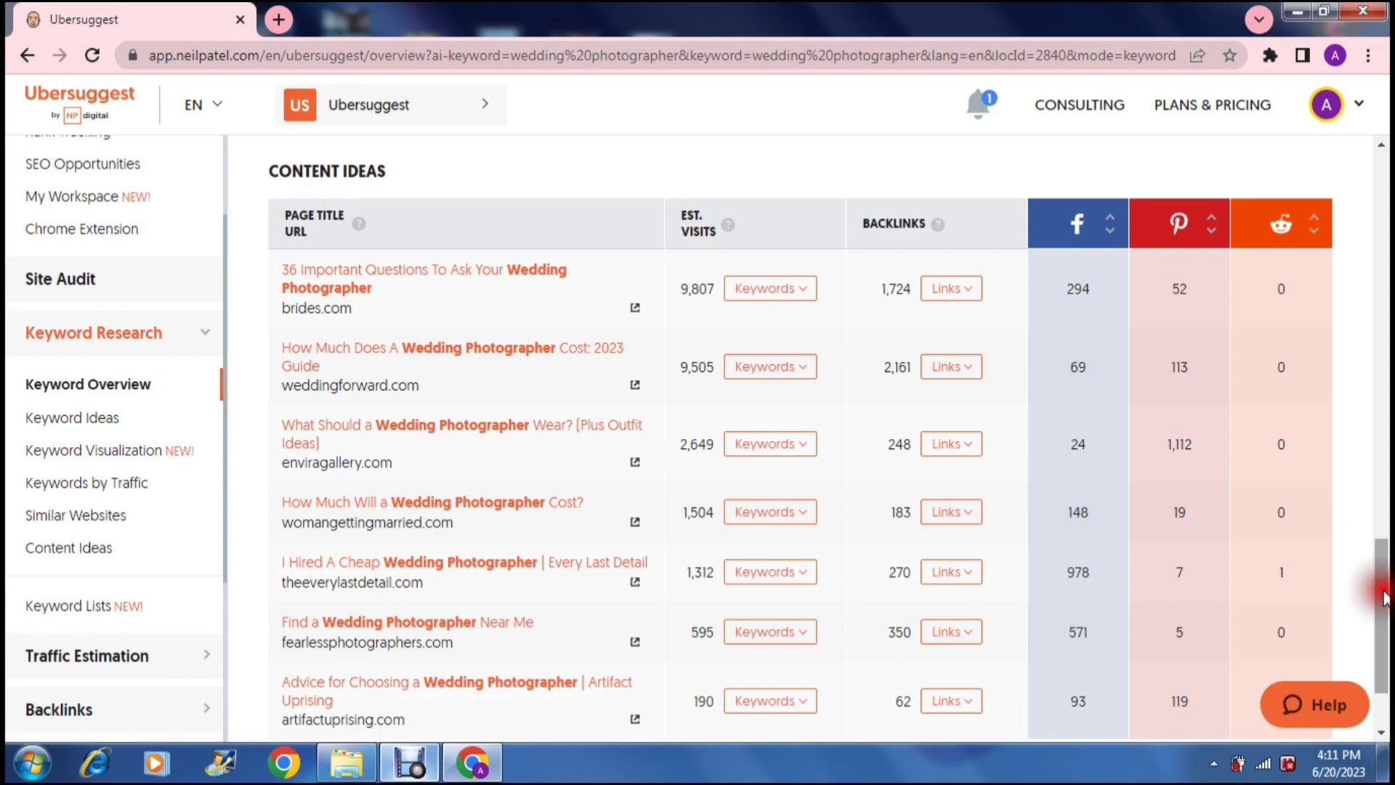
{"action": "left_click_drag", "start_coordinate": [1385, 600], "coordinate": [1386, 634]}
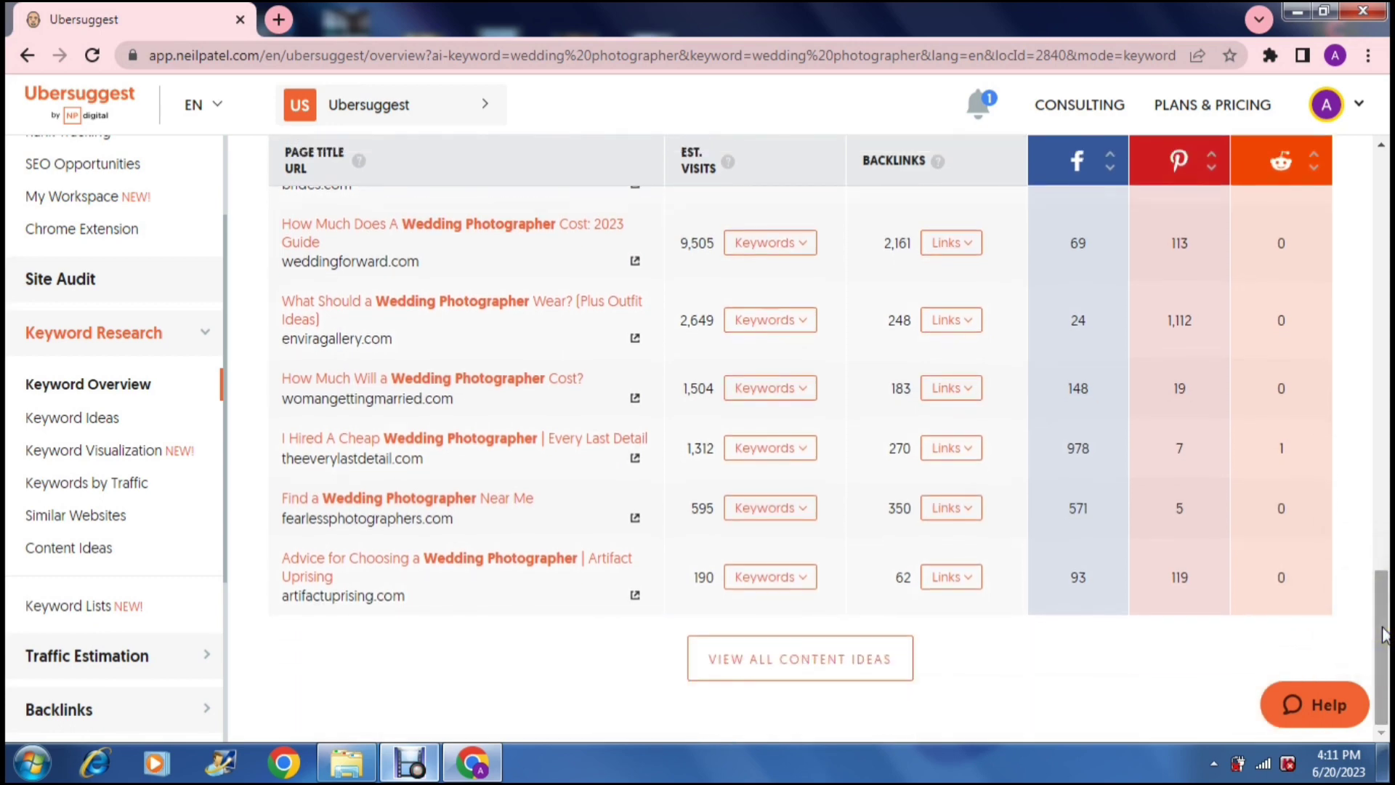
{"action": "left_click_drag", "start_coordinate": [1385, 634], "coordinate": [1367, 452]}
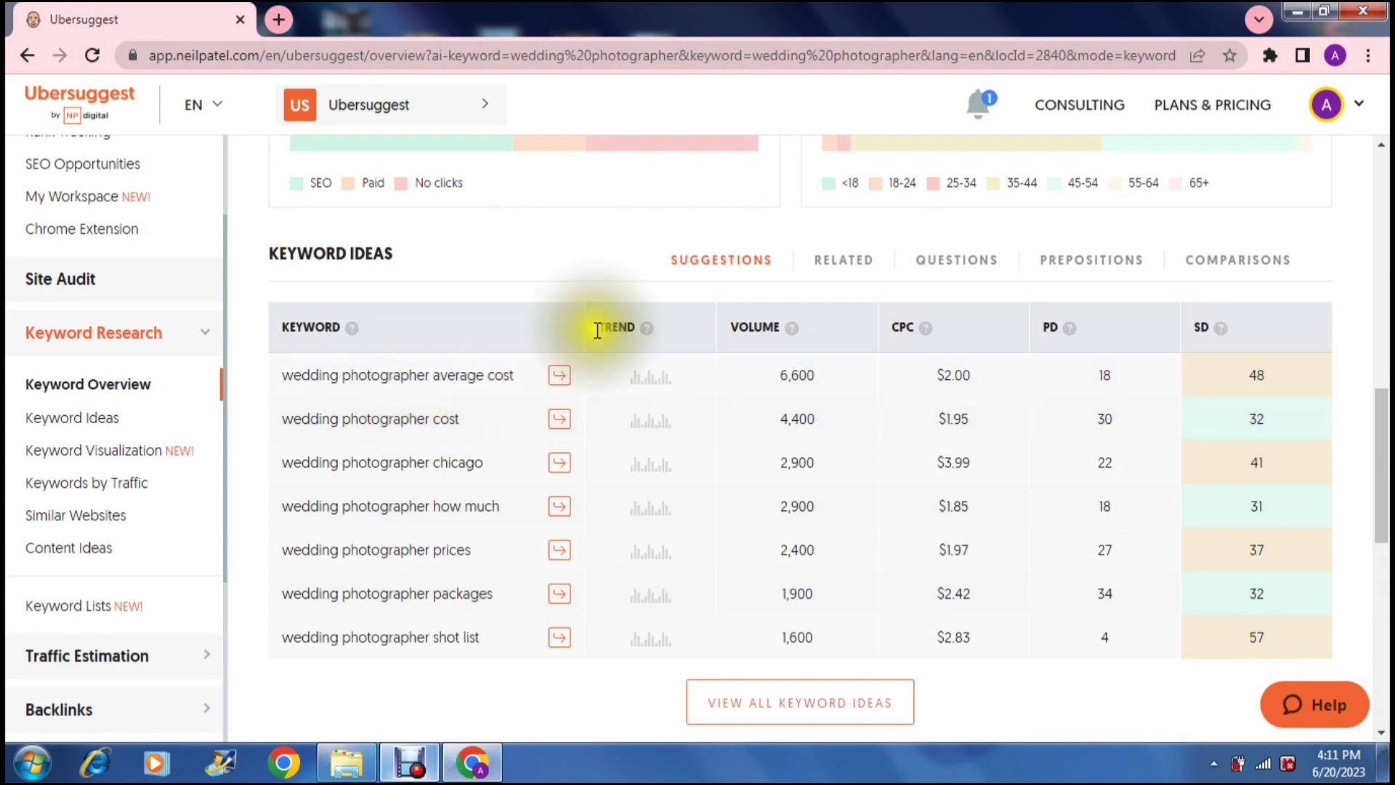
{"action": "mouse_move", "coordinate": [648, 339]}
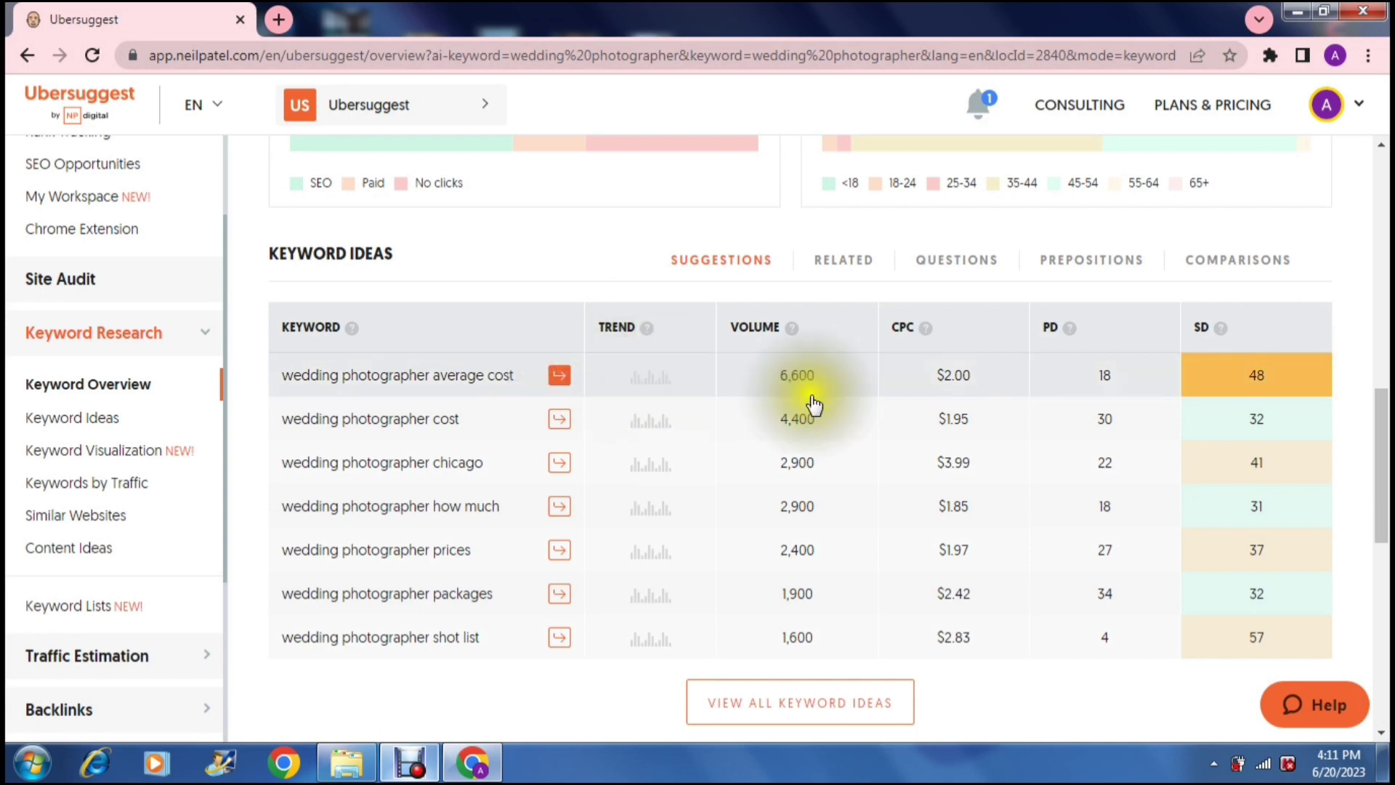
{"action": "mouse_move", "coordinate": [1379, 456]}
{"action": "left_mouse_down"}
{"action": "mouse_move", "coordinate": [1355, 319]}
{"action": "mouse_move", "coordinate": [1371, 371]}
{"action": "mouse_move", "coordinate": [1363, 447]}
{"action": "left_mouse_up"}
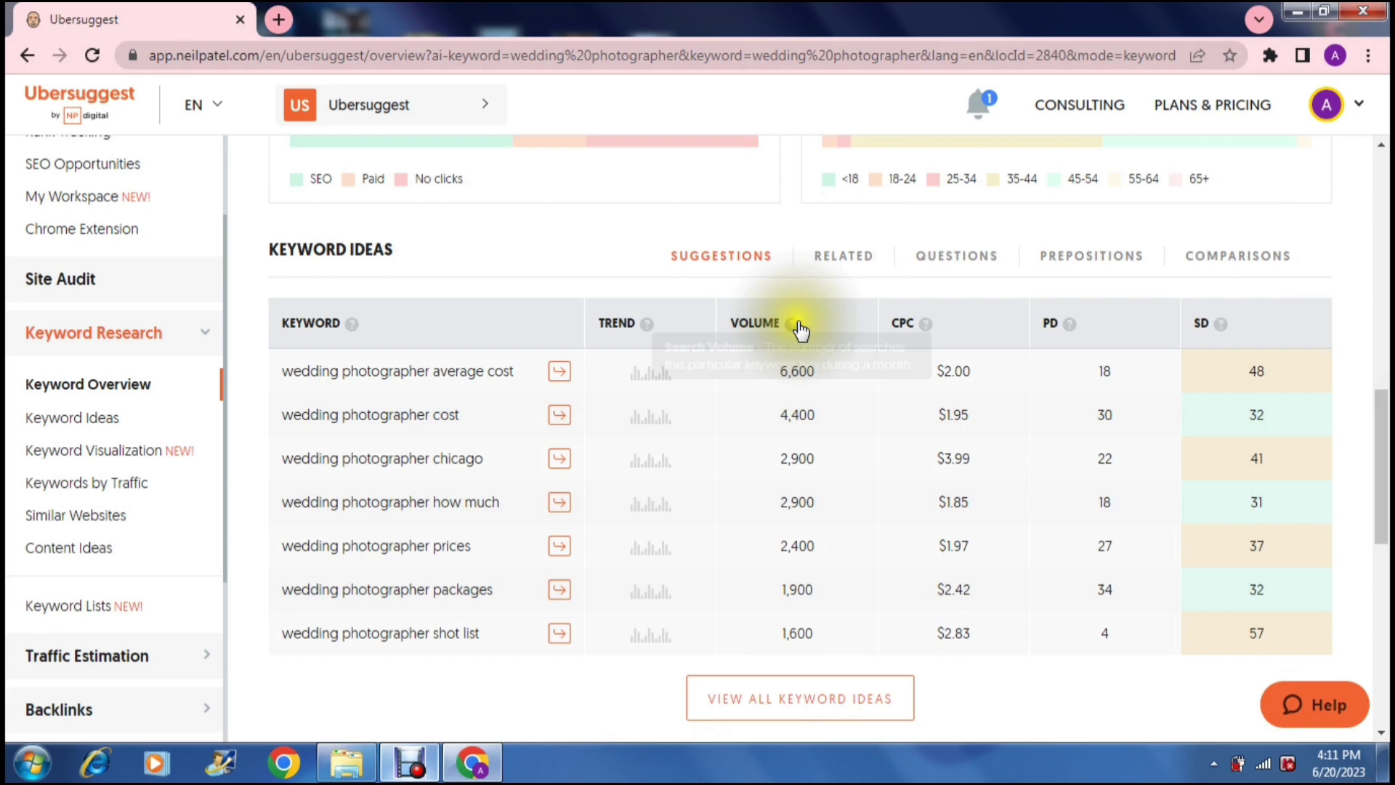
{"action": "mouse_move", "coordinate": [790, 331]}
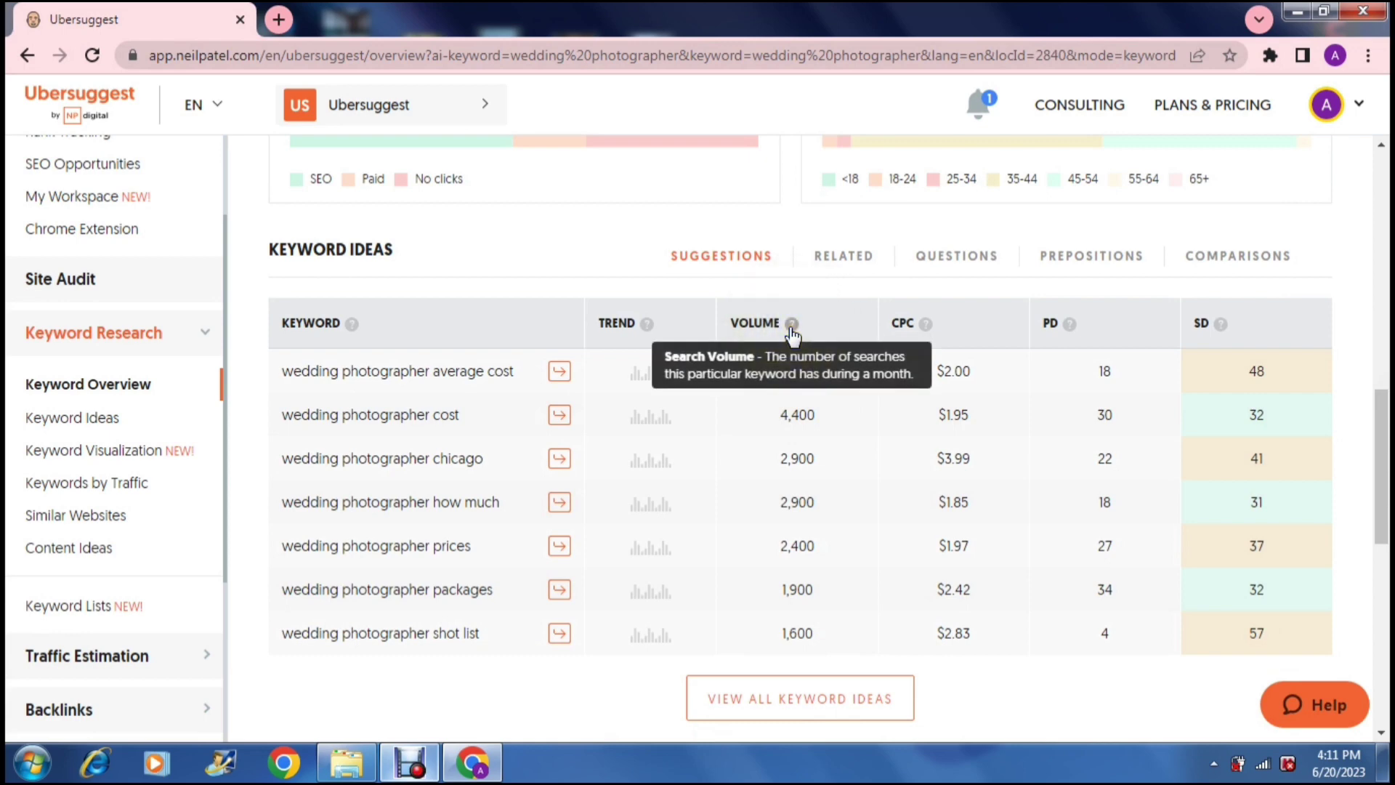
{"action": "mouse_move", "coordinate": [925, 326]}
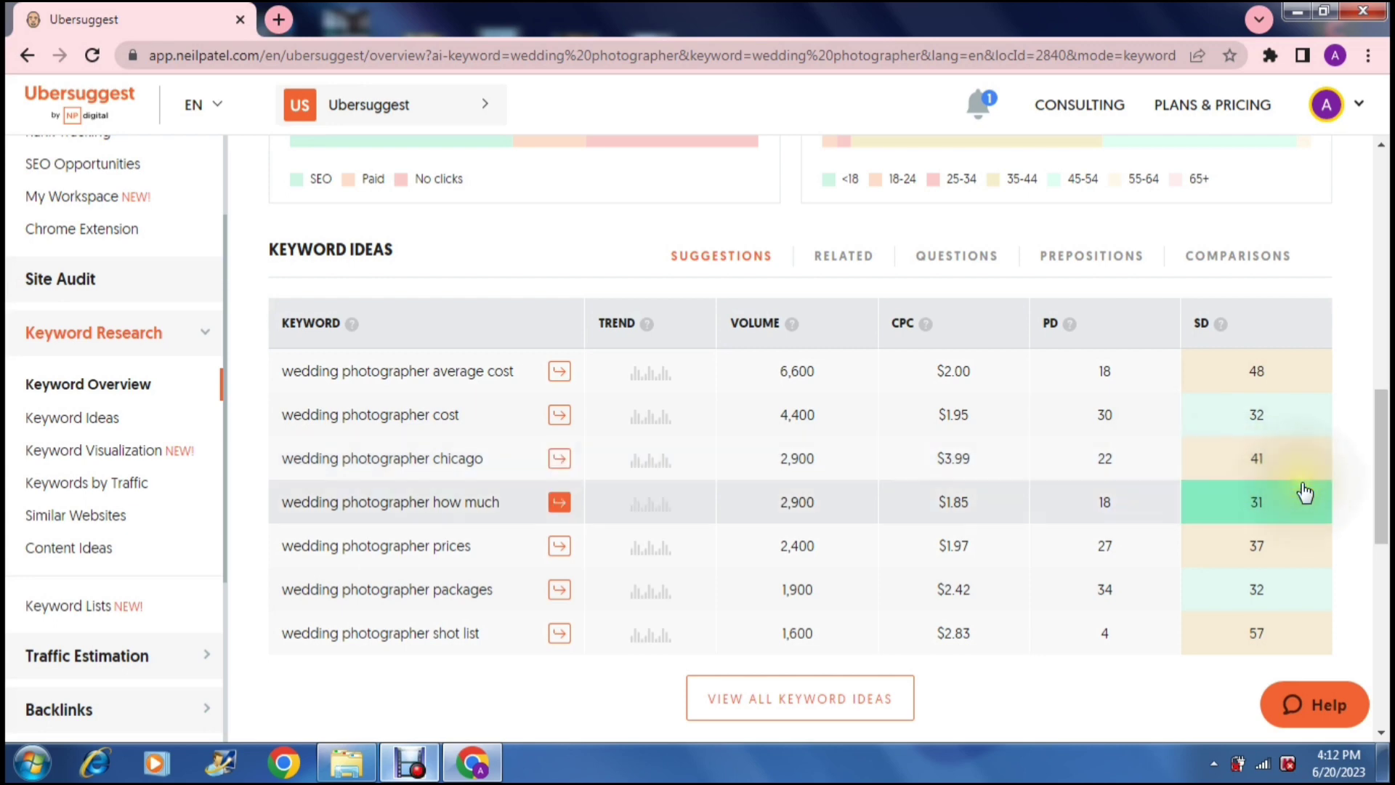
{"action": "mouse_move", "coordinate": [1380, 480]}
{"action": "left_mouse_down"}
{"action": "mouse_move", "coordinate": [1385, 527]}
{"action": "mouse_move", "coordinate": [1384, 483]}
{"action": "left_mouse_up"}
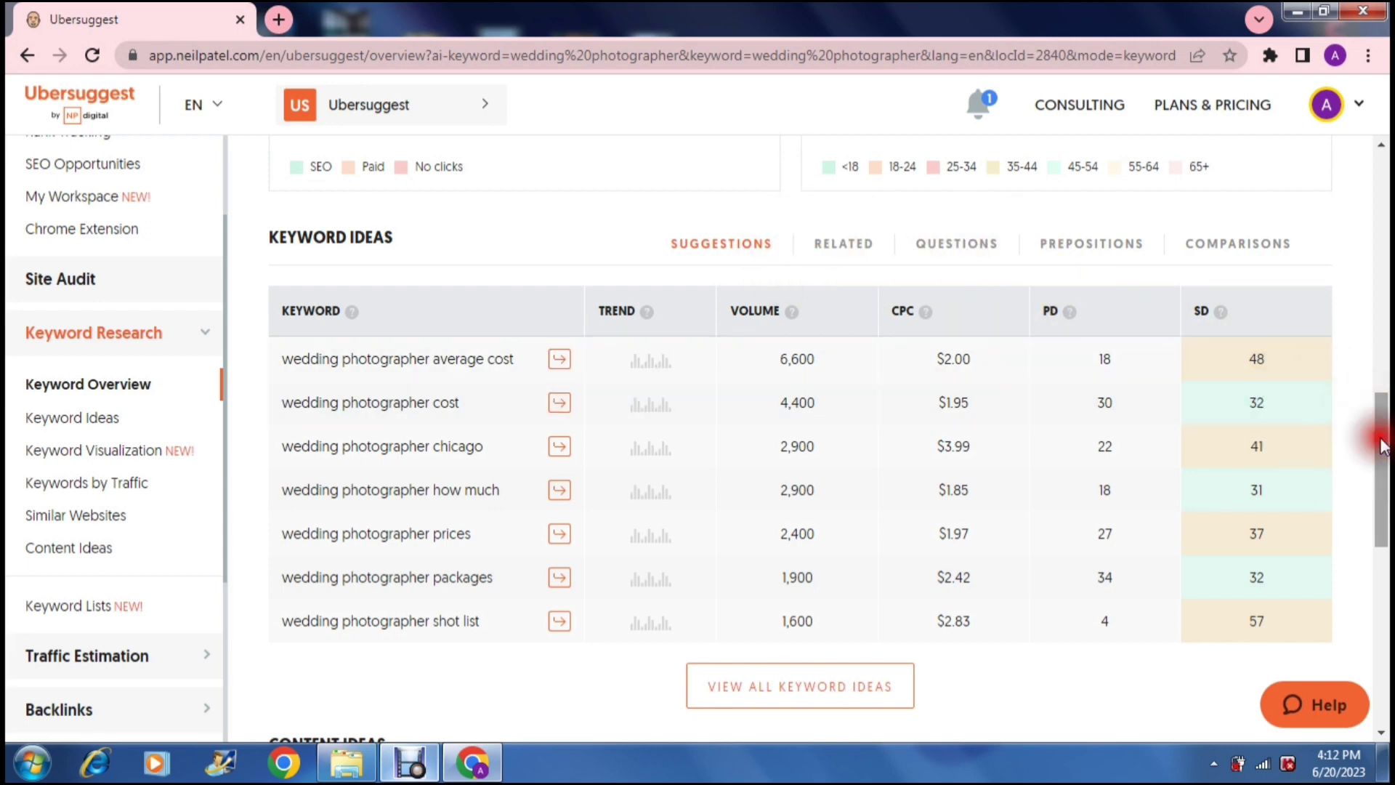
{"action": "left_click_drag", "start_coordinate": [1381, 441], "coordinate": [1383, 458]}
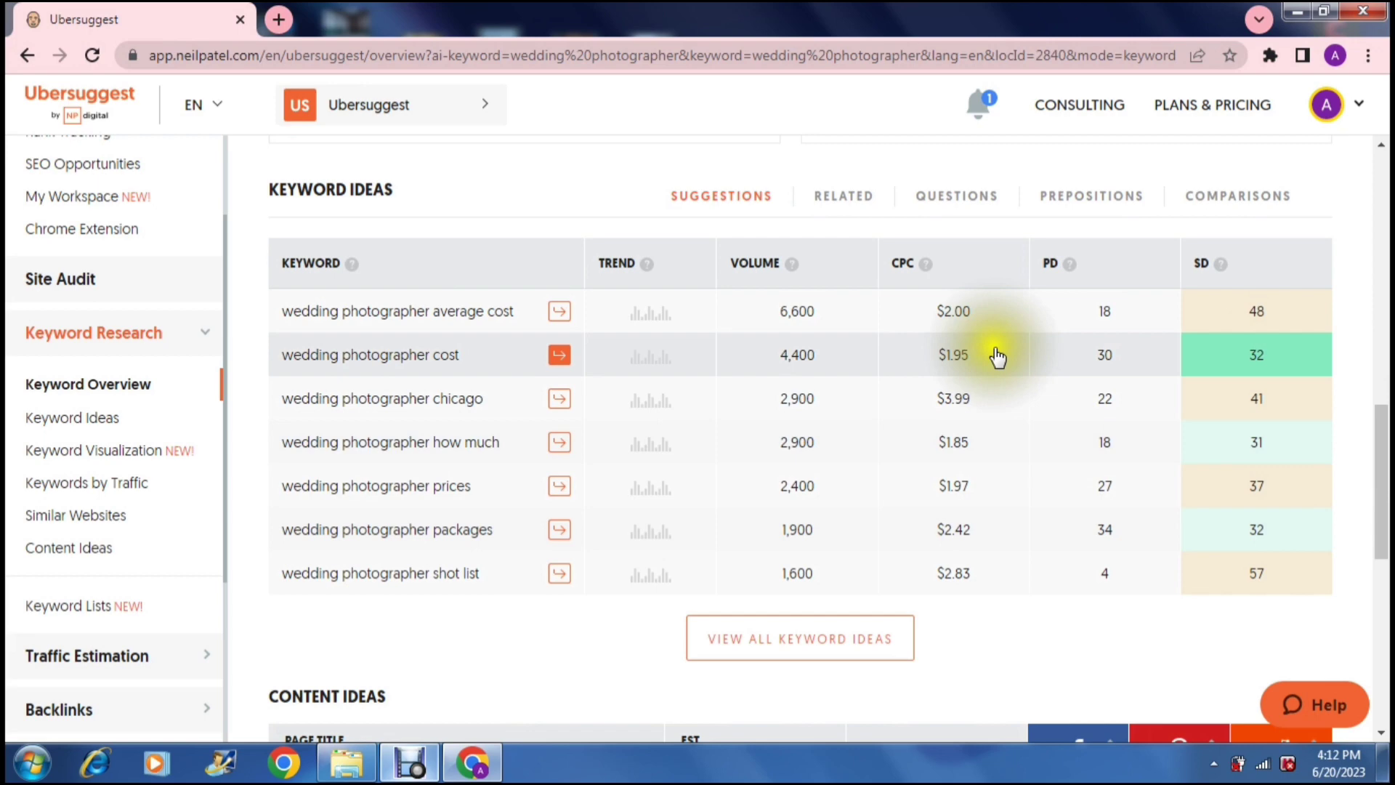
{"action": "mouse_move", "coordinate": [926, 269]}
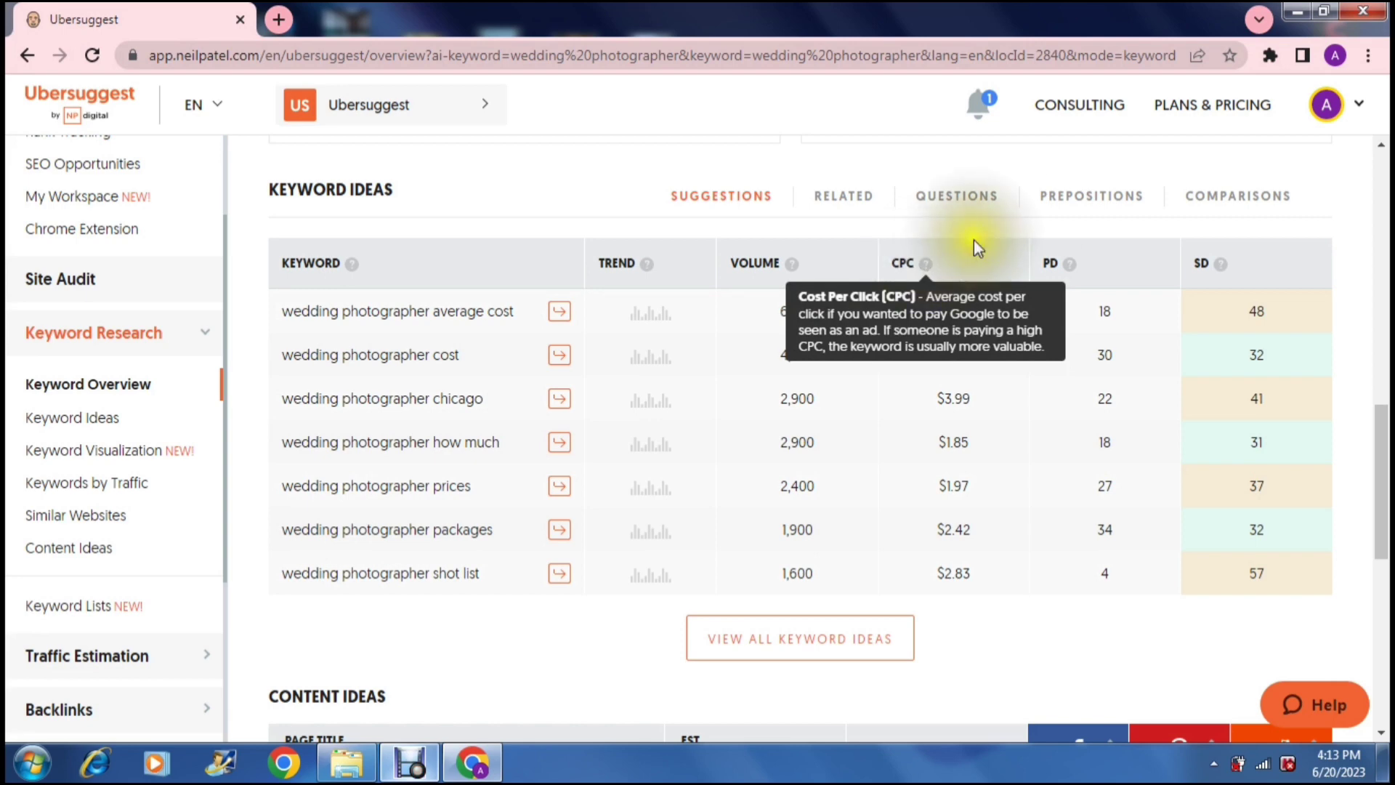
{"action": "mouse_move", "coordinate": [1074, 274]}
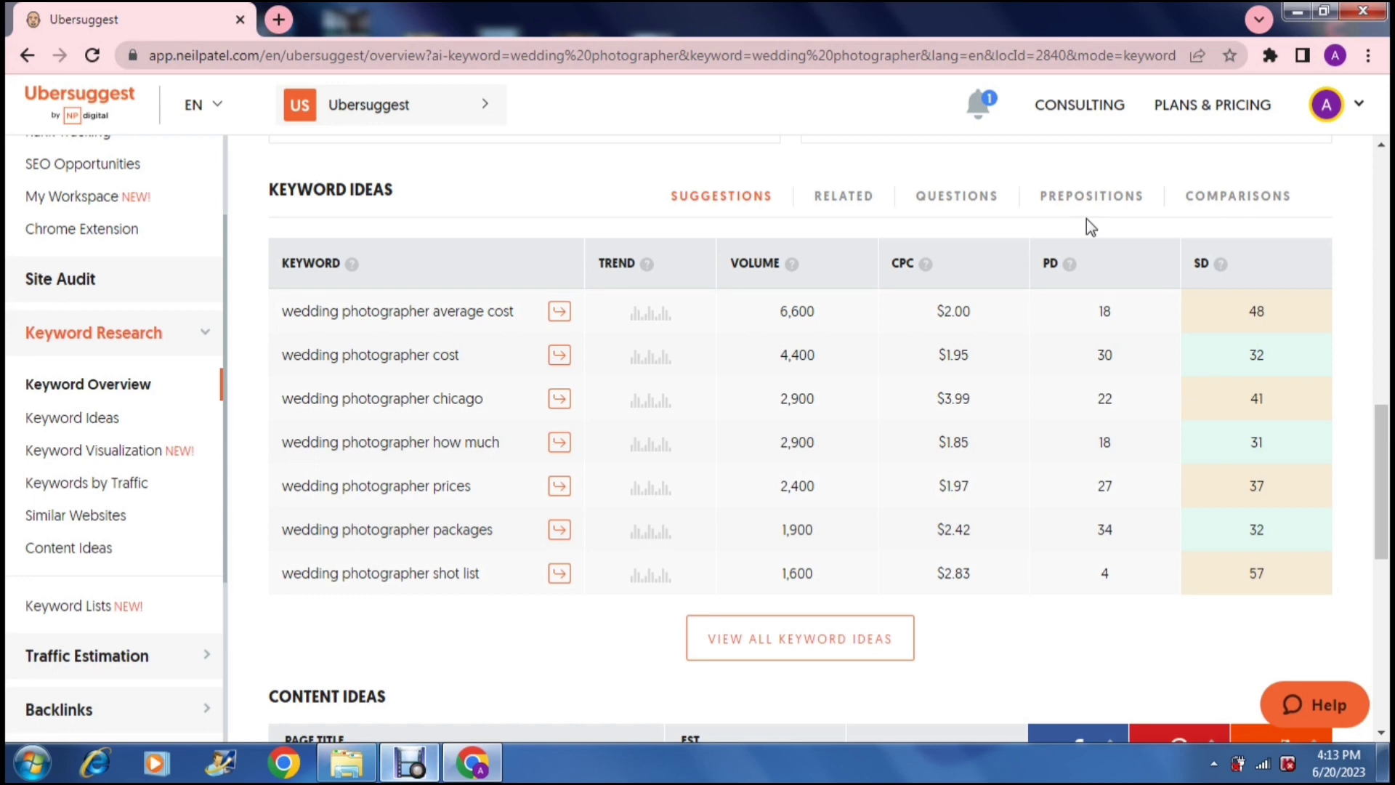
{"action": "mouse_move", "coordinate": [1222, 266]}
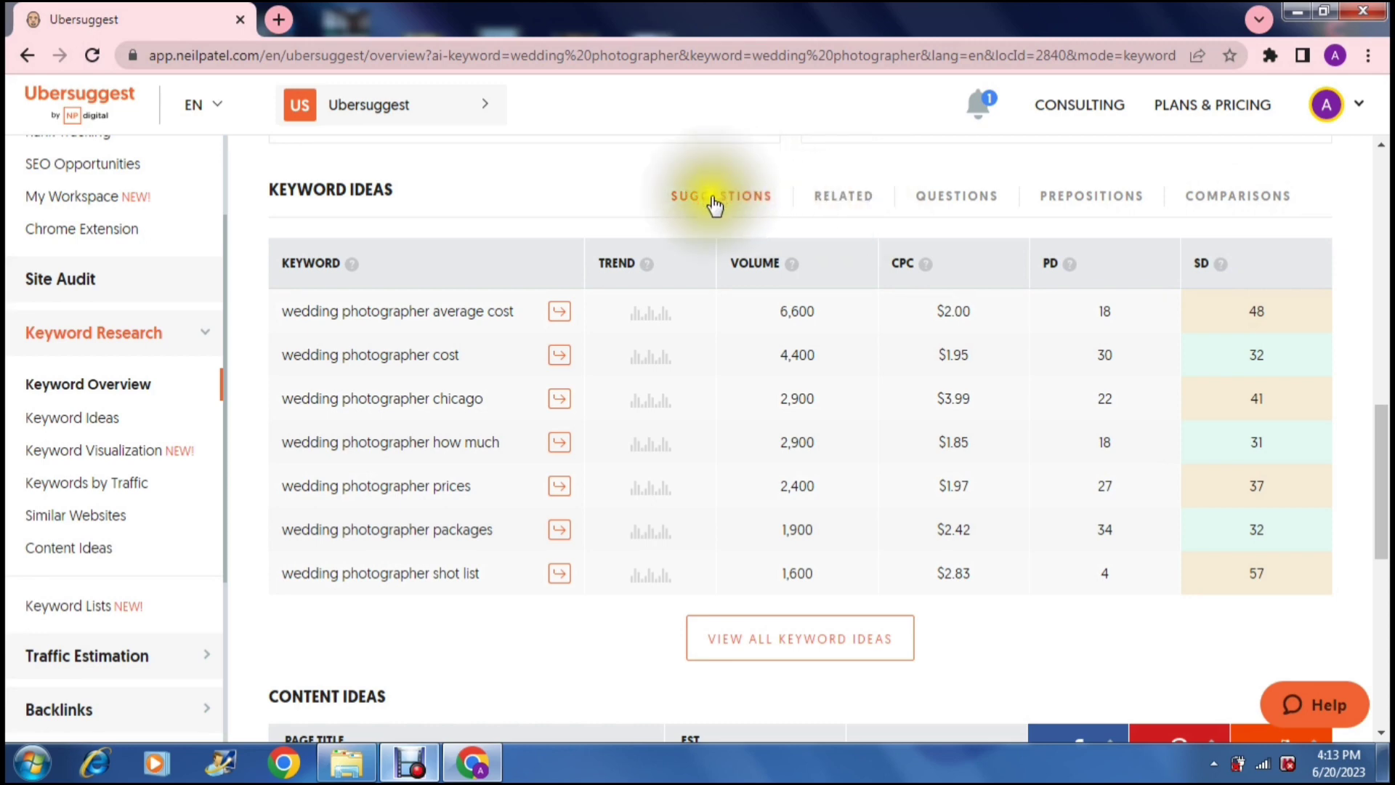
Step: Switch Keyword Ideas to RELATED and check the Volume and CPC help tips
{"action": "left_click", "coordinate": [828, 198]}
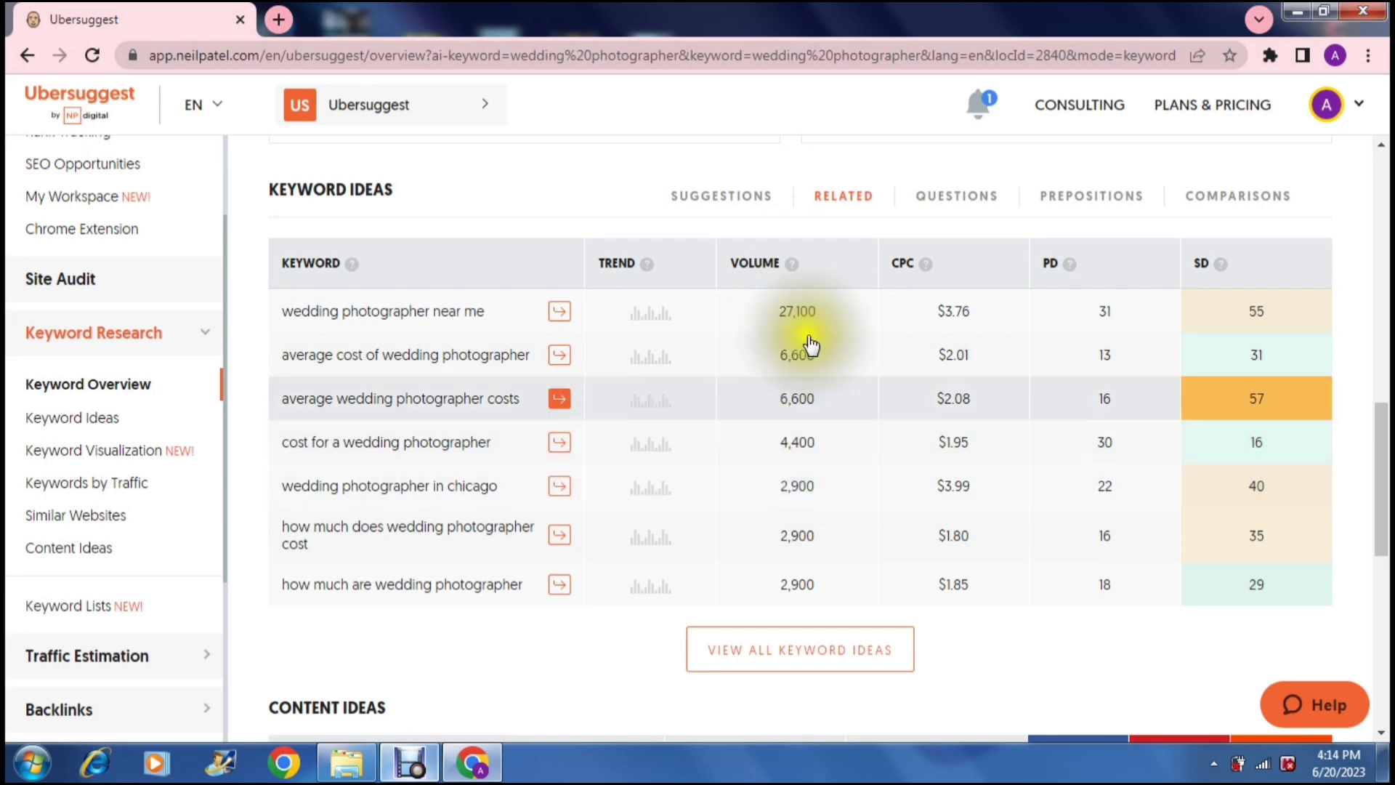
{"action": "mouse_move", "coordinate": [793, 272]}
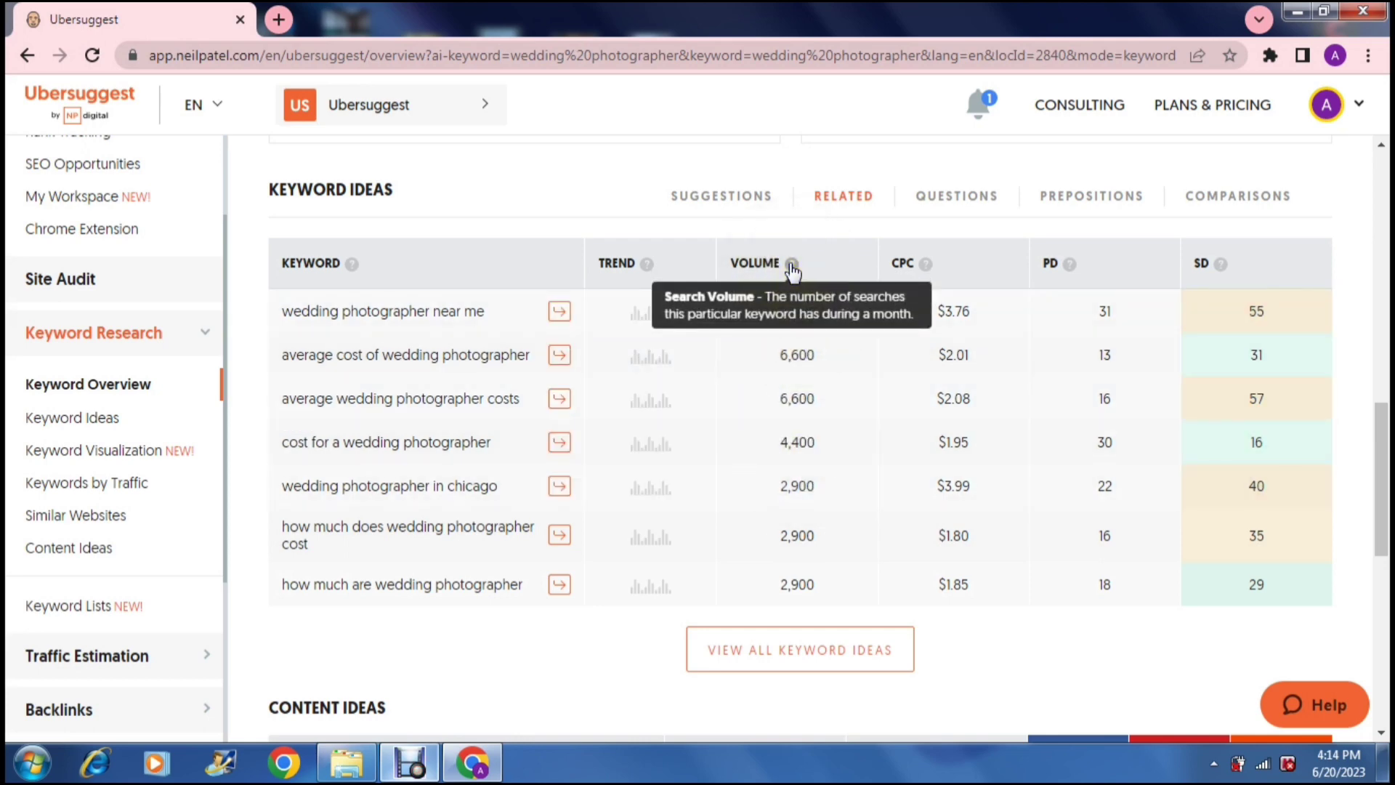
{"action": "mouse_move", "coordinate": [926, 264]}
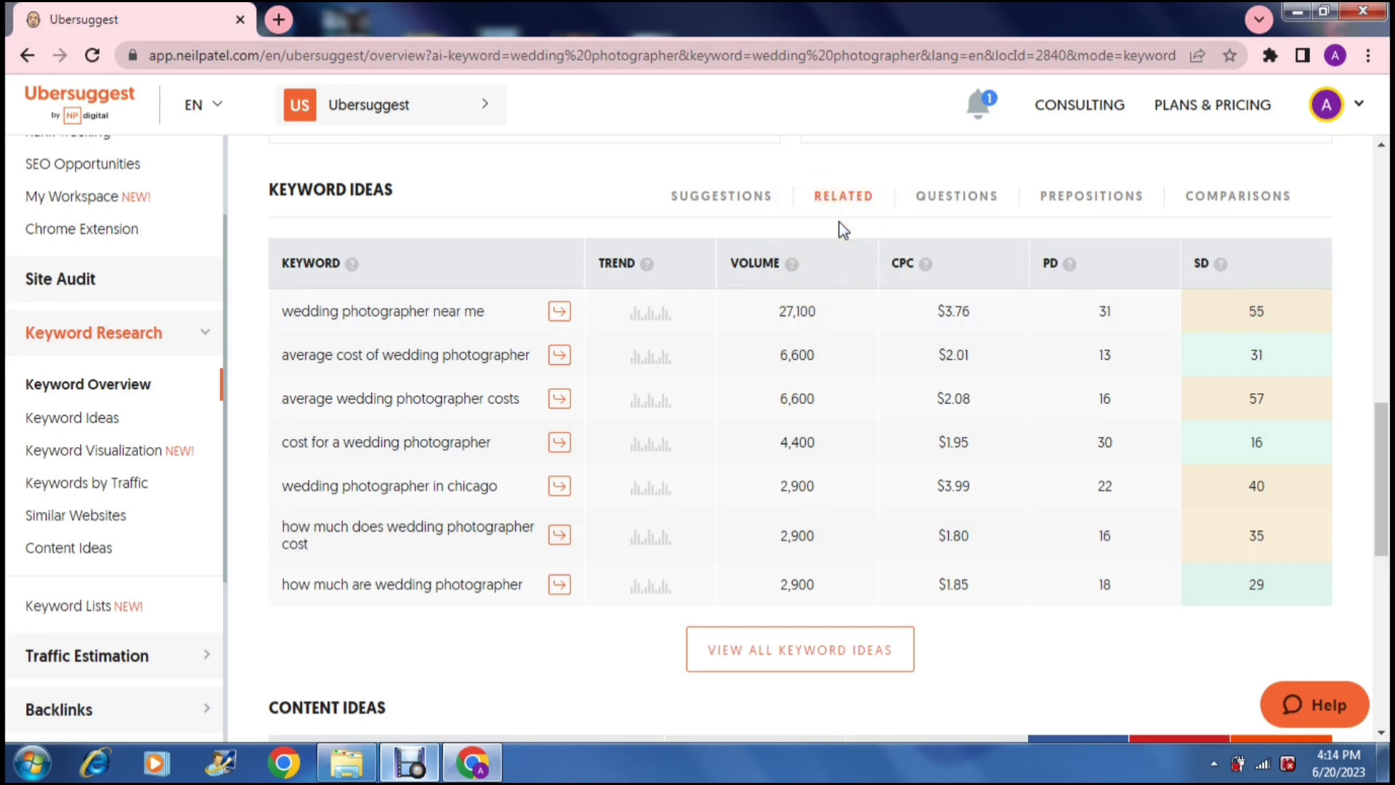
Step: Review QUESTIONS keyword ideas, then switch to PREPOSITIONS, led by 'wedding is photography' (40,500)
{"action": "left_click", "coordinate": [964, 201]}
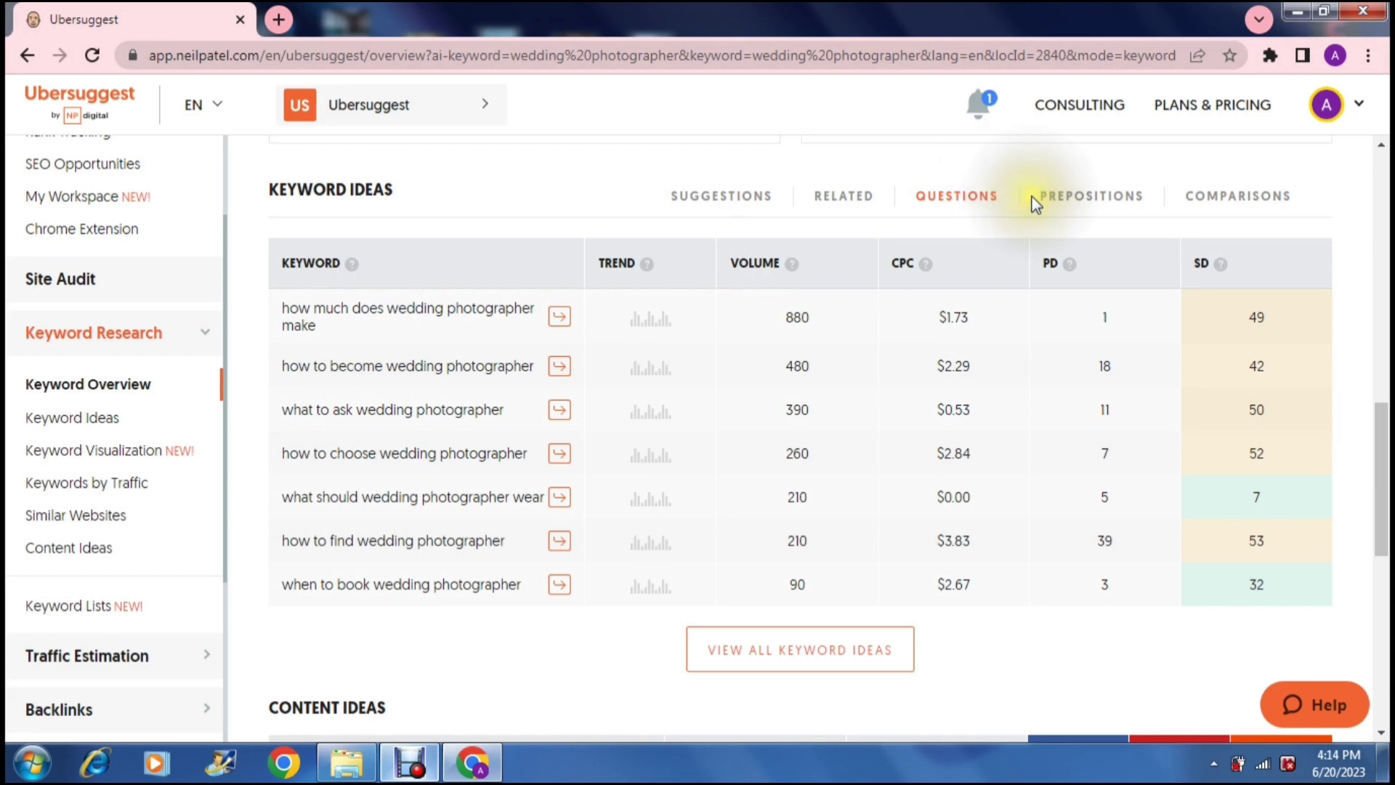
{"action": "left_click", "coordinate": [1083, 201]}
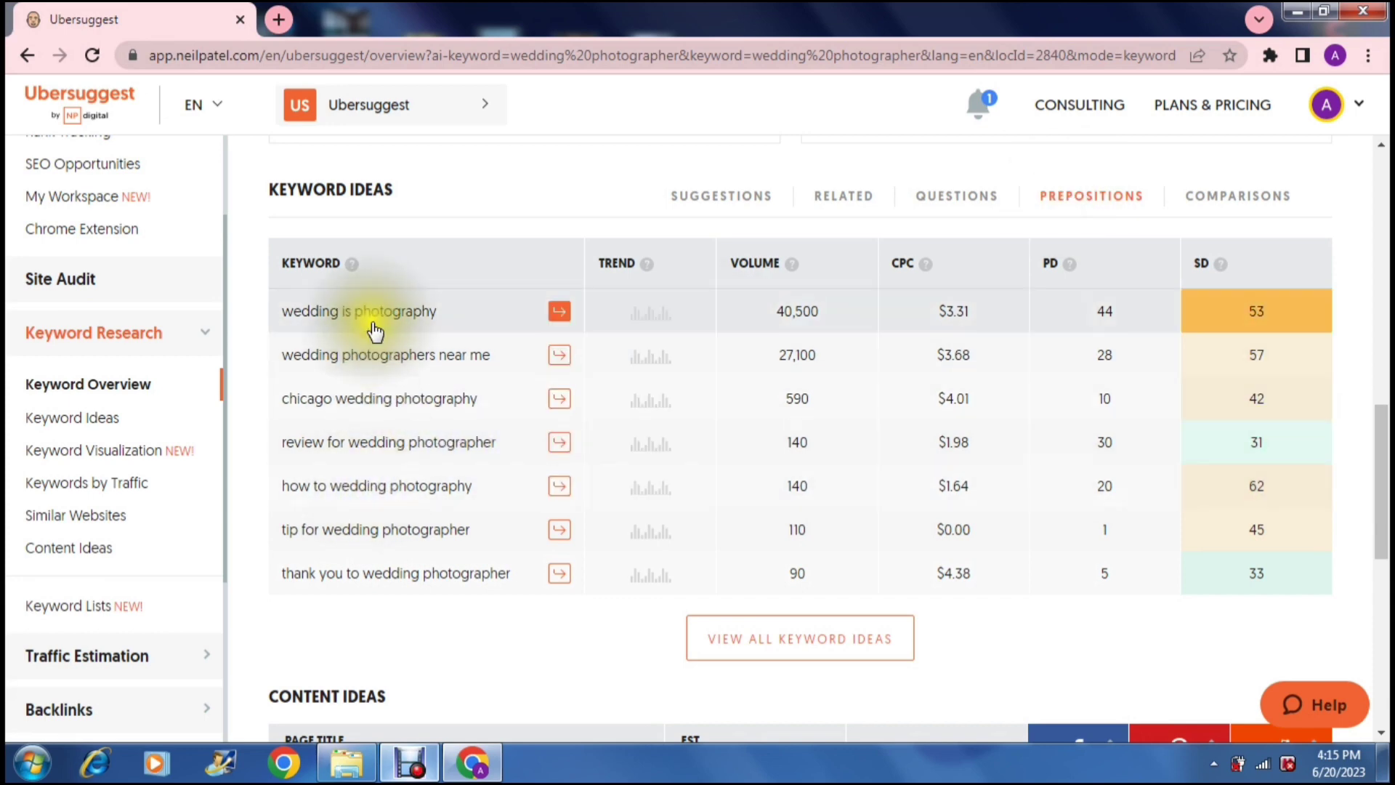
Step: Switch Keyword Ideas to COMPARISONS, led by 'wedding photographer and videographer' at 1,300
{"action": "left_click", "coordinate": [1193, 210]}
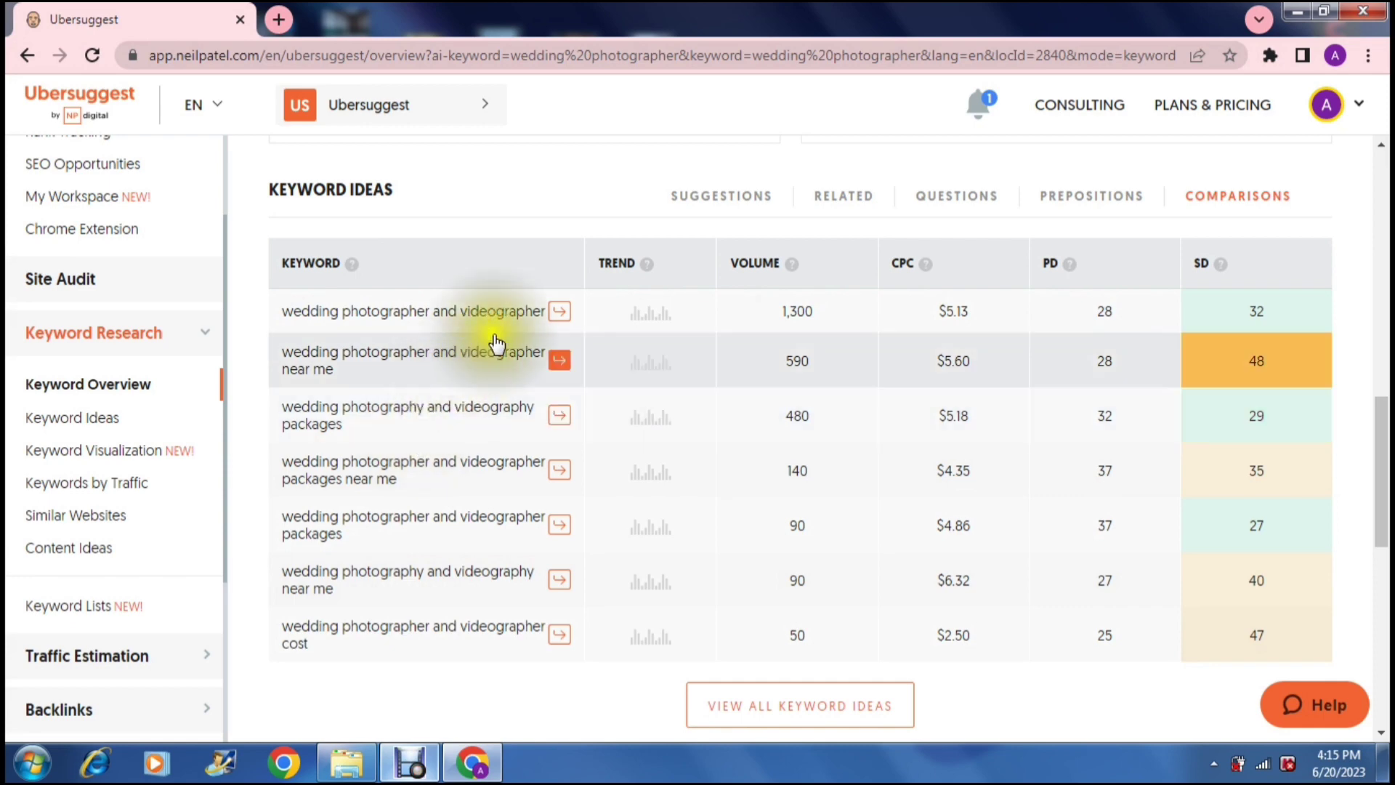
Step: Open all 390 wedding photographer keyword ideas and scroll to the suggestion rows
{"action": "left_click", "coordinate": [559, 314]}
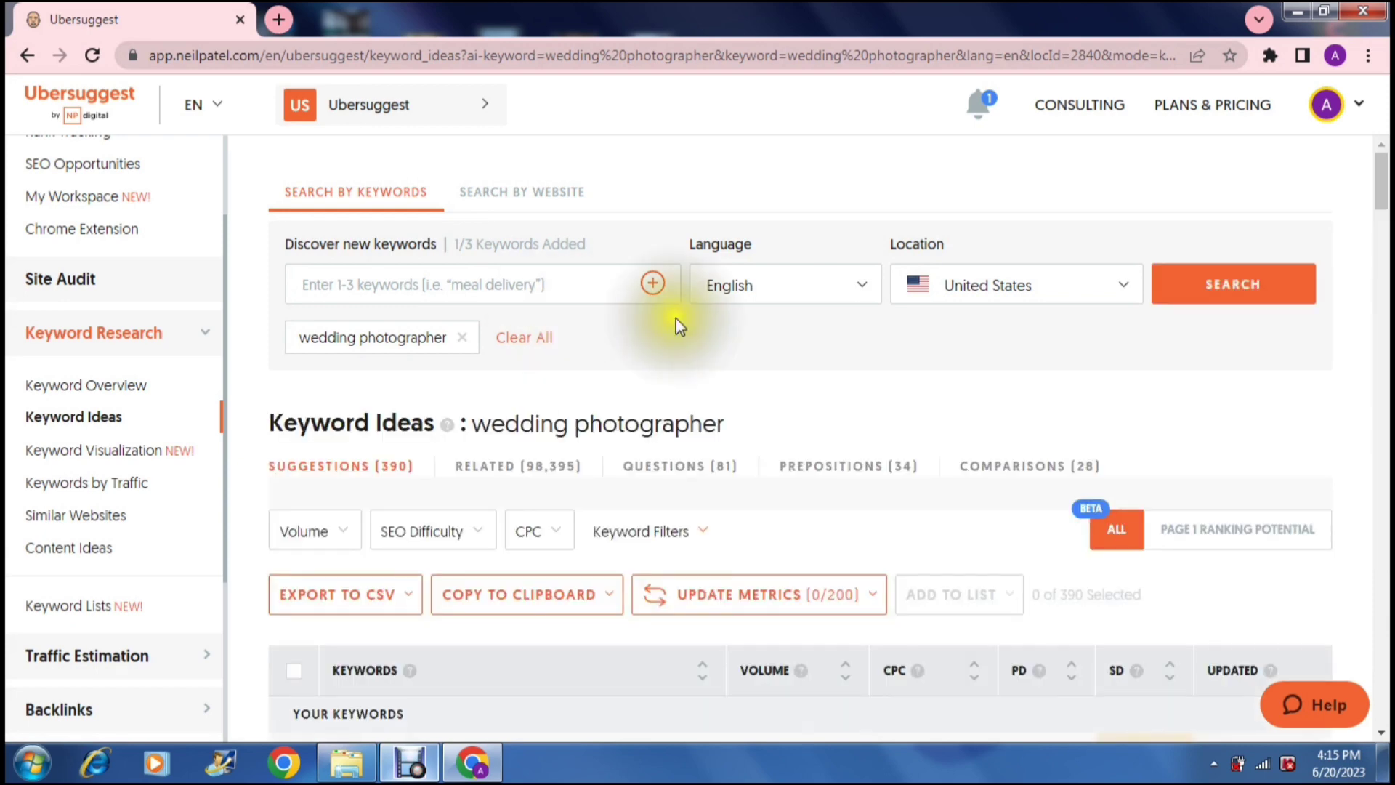
{"action": "left_click_drag", "start_coordinate": [1381, 178], "coordinate": [1373, 231]}
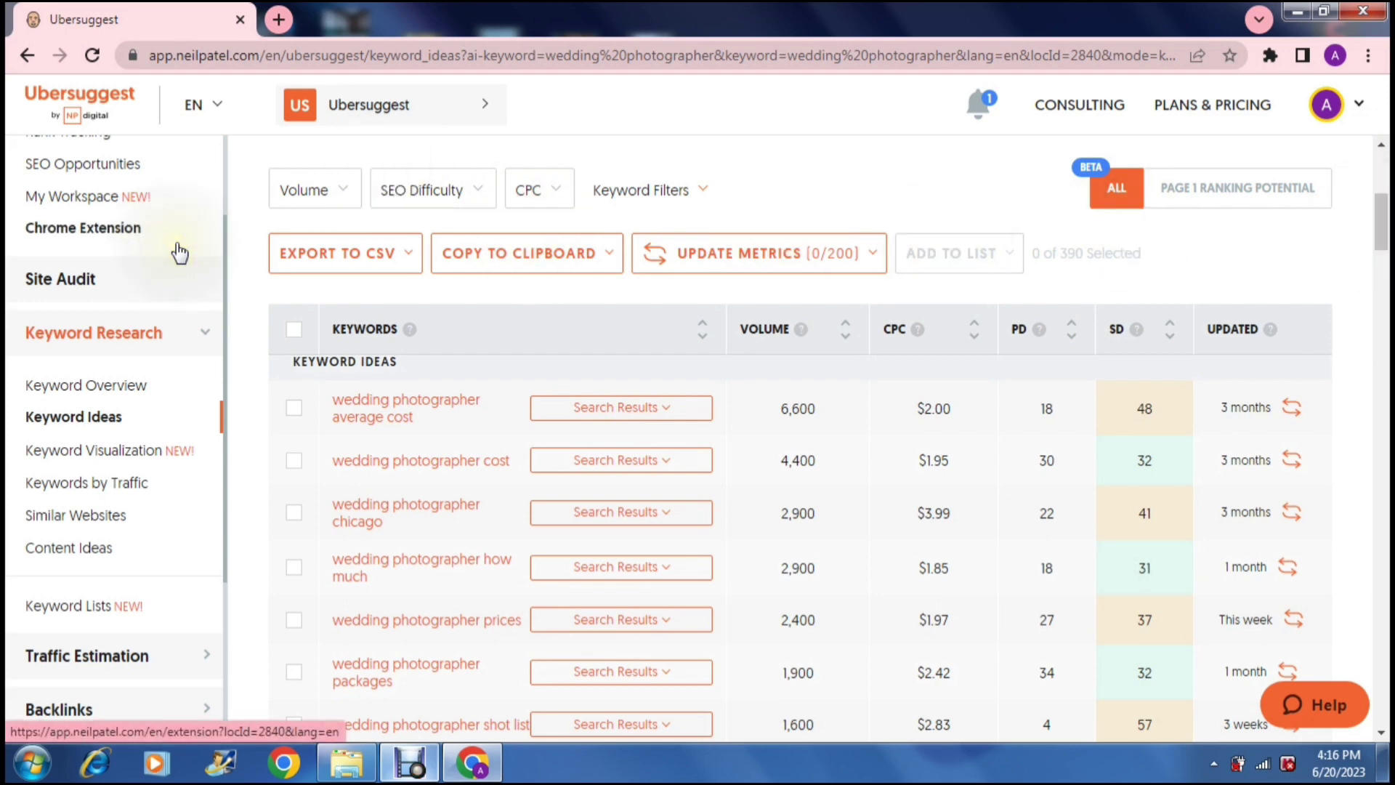
Step: Return to the wedding photographer overview and scroll to the SEO click figures (15,736)
{"action": "left_click", "coordinate": [134, 389]}
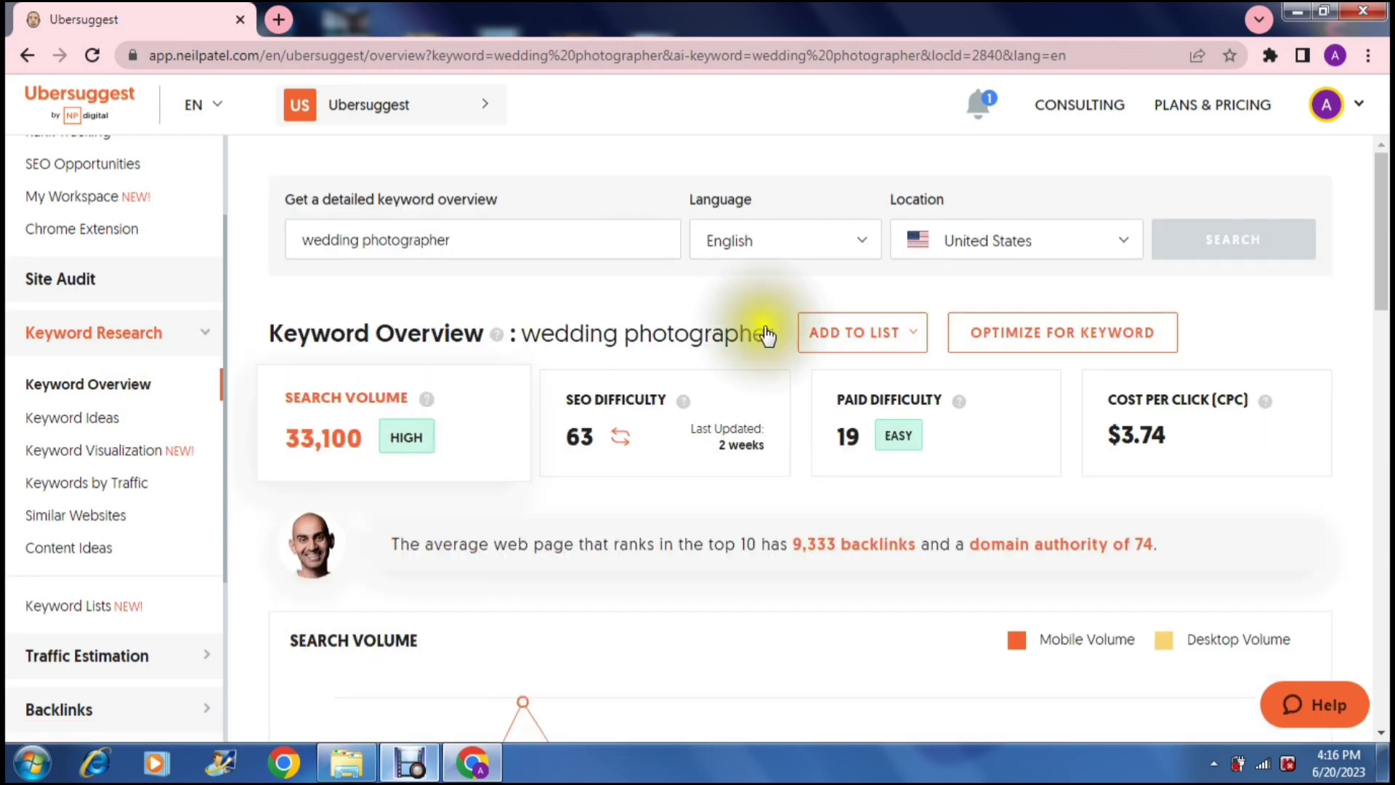
{"action": "left_click_drag", "start_coordinate": [1372, 270], "coordinate": [1356, 534]}
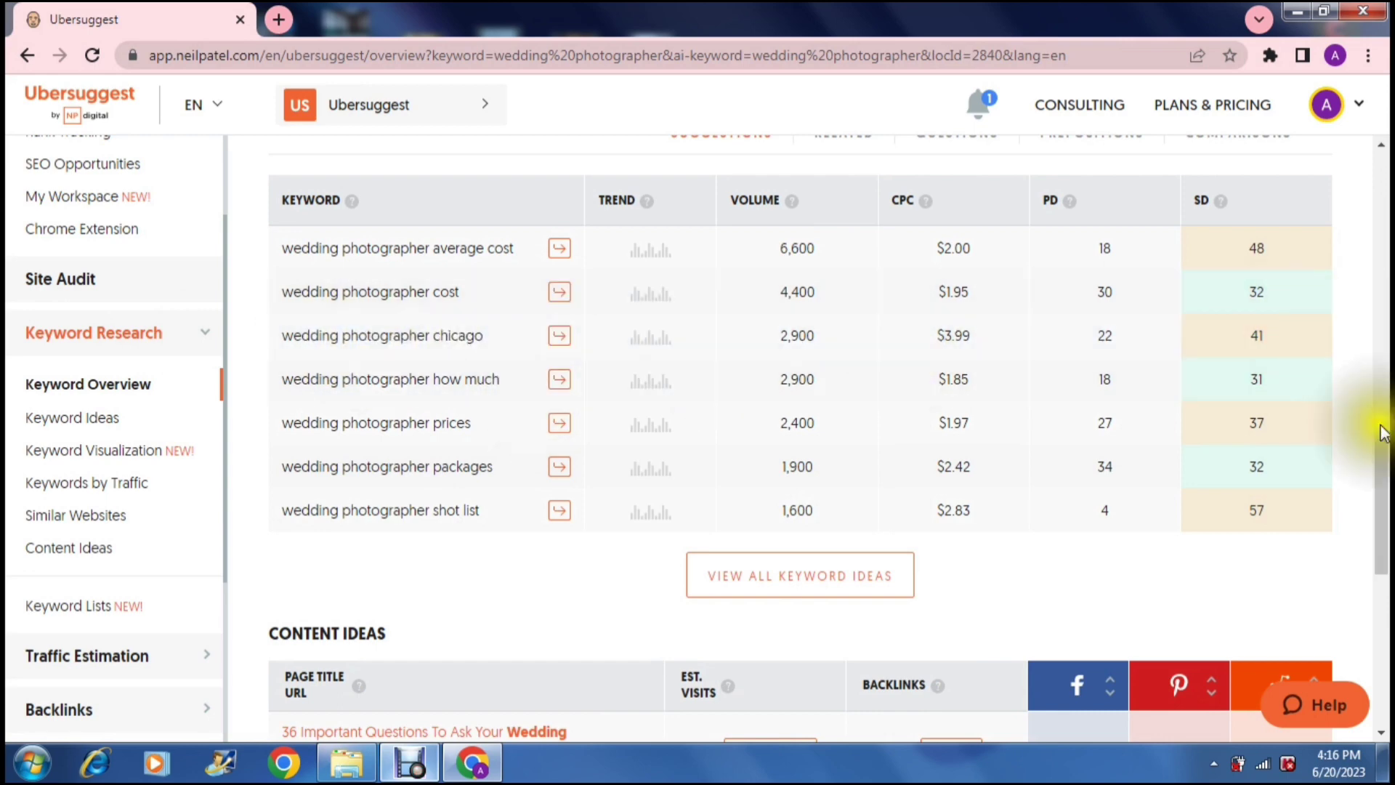
{"action": "left_click_drag", "start_coordinate": [1373, 439], "coordinate": [1358, 358]}
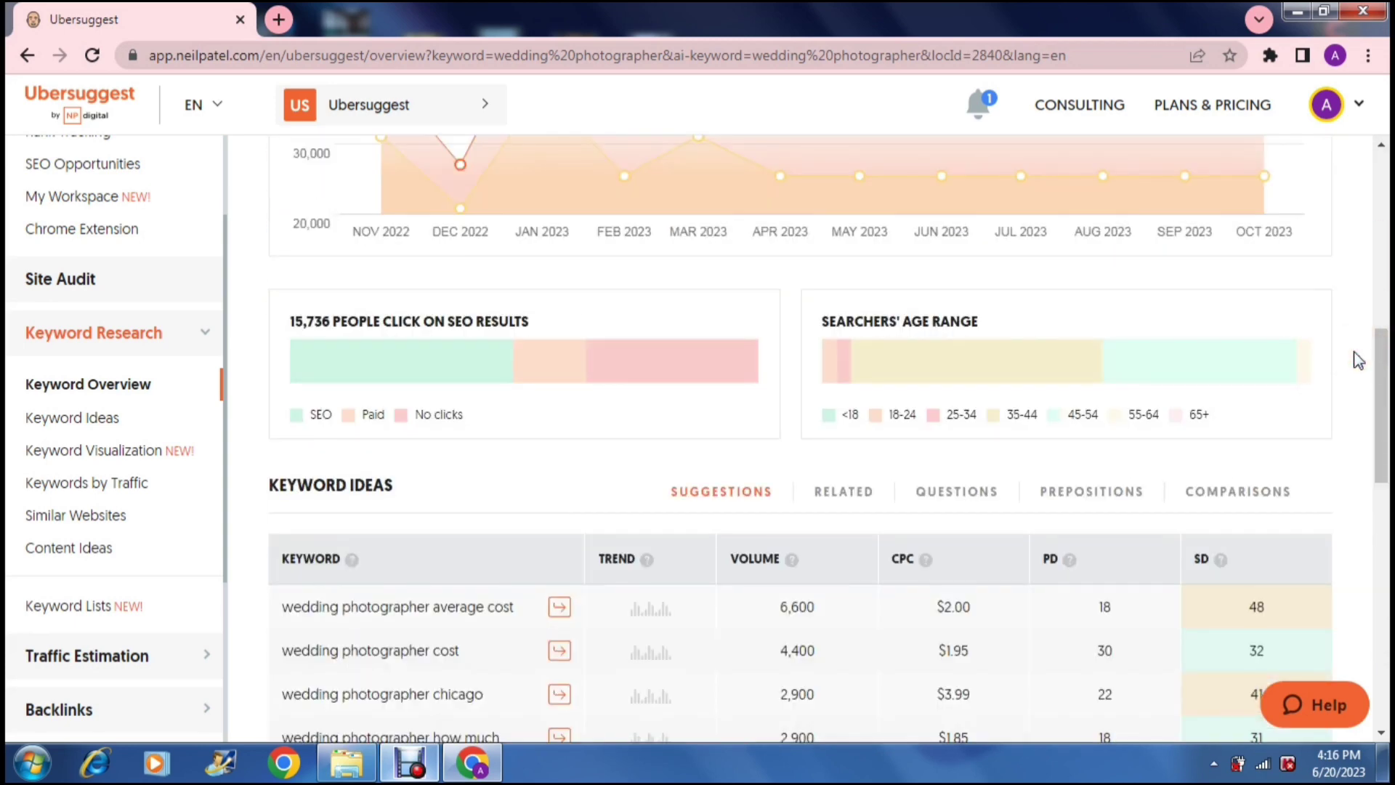